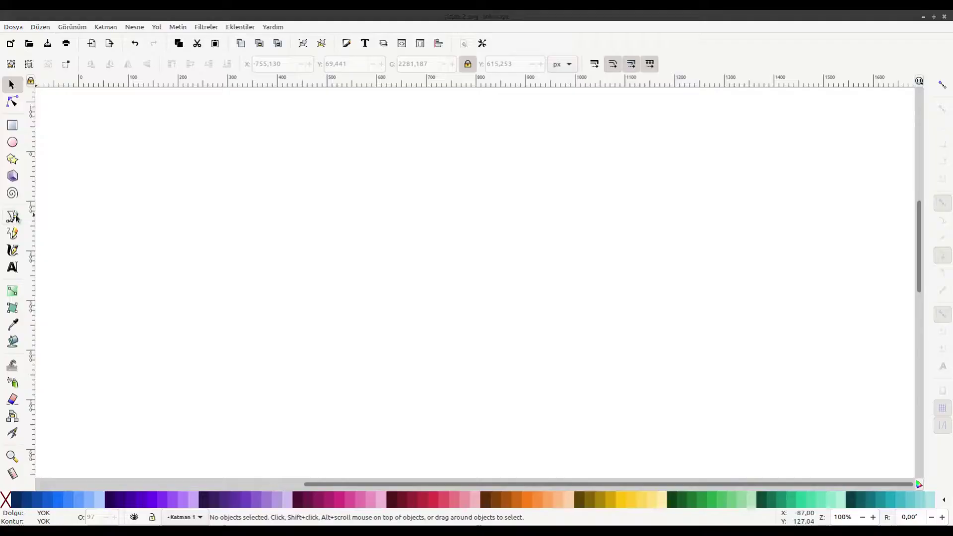
# Draw two crossing wavy Bezier curves across the canvas
pyautogui.click(153, 282)
pyautogui.moveTo(458, 303); pyautogui.dragTo(591, 301)
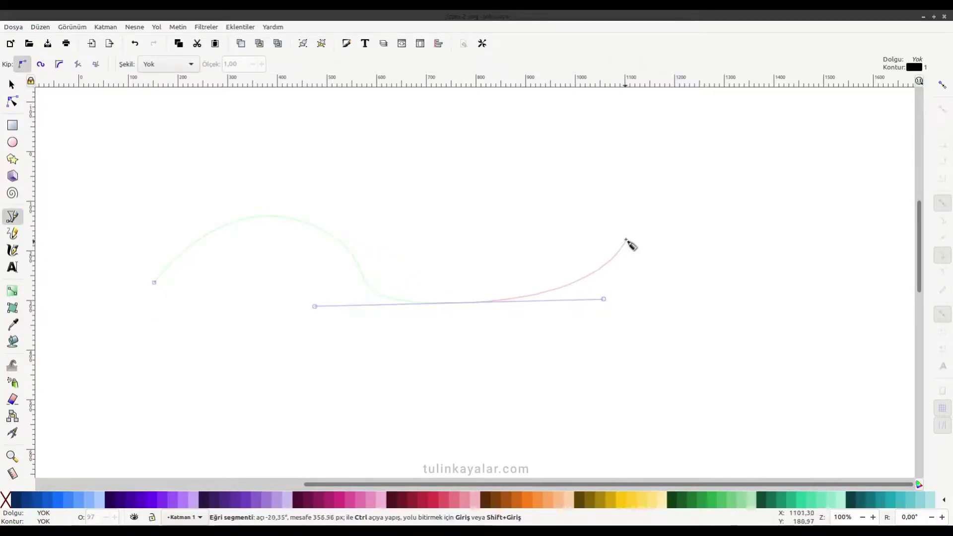
pyautogui.doubleClick(626, 239)
pyautogui.click(209, 332)
pyautogui.moveTo(383, 218); pyautogui.dragTo(469, 226)
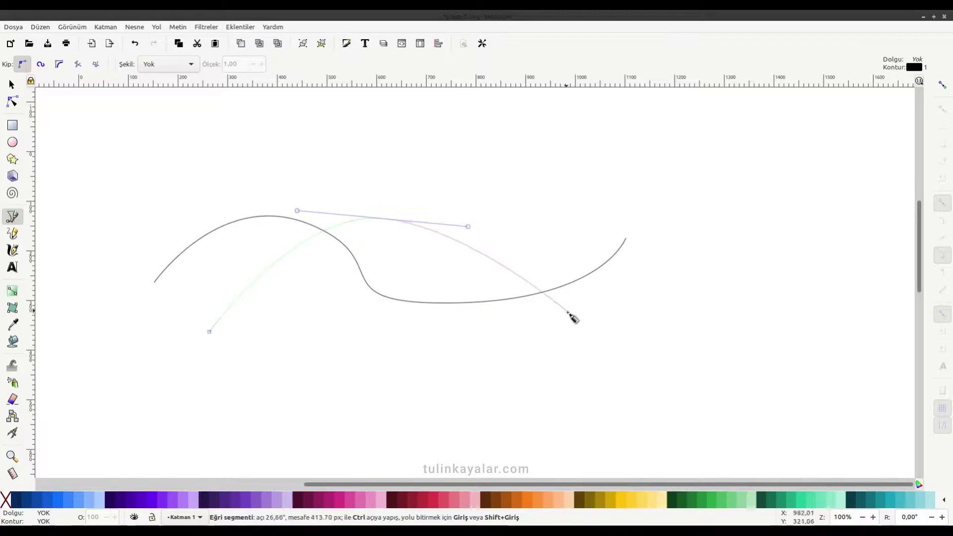
pyautogui.moveTo(580, 320); pyautogui.dragTo(665, 325)
pyautogui.doubleClick(695, 299)
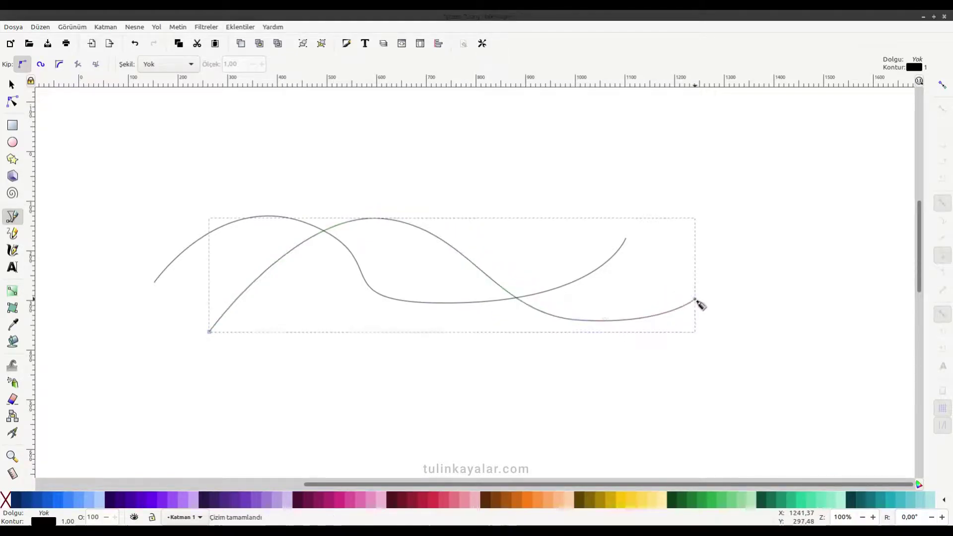
# Drag a node handle near the first curve's crest to reshape its bend
pyautogui.click(12, 84)
pyautogui.click(12, 101)
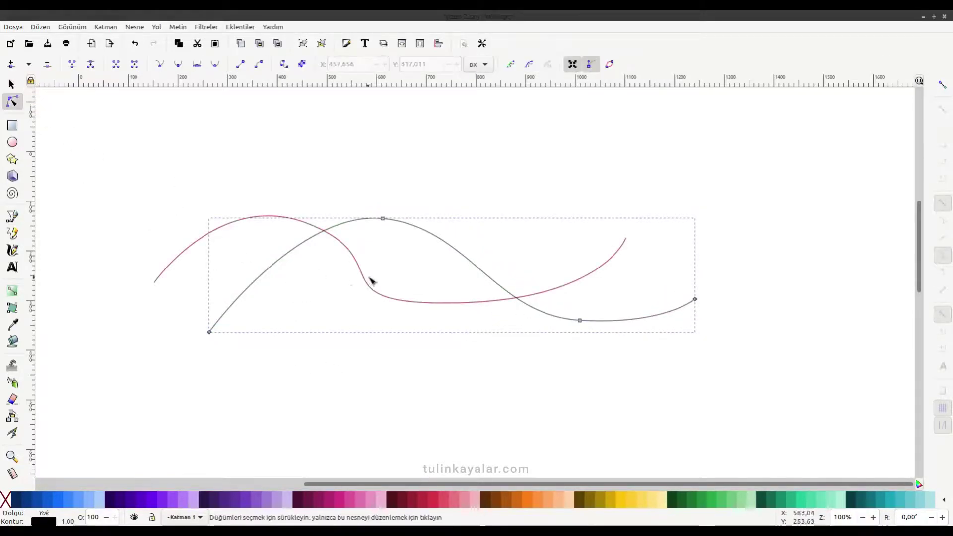
pyautogui.click(371, 288)
pyautogui.click(310, 225)
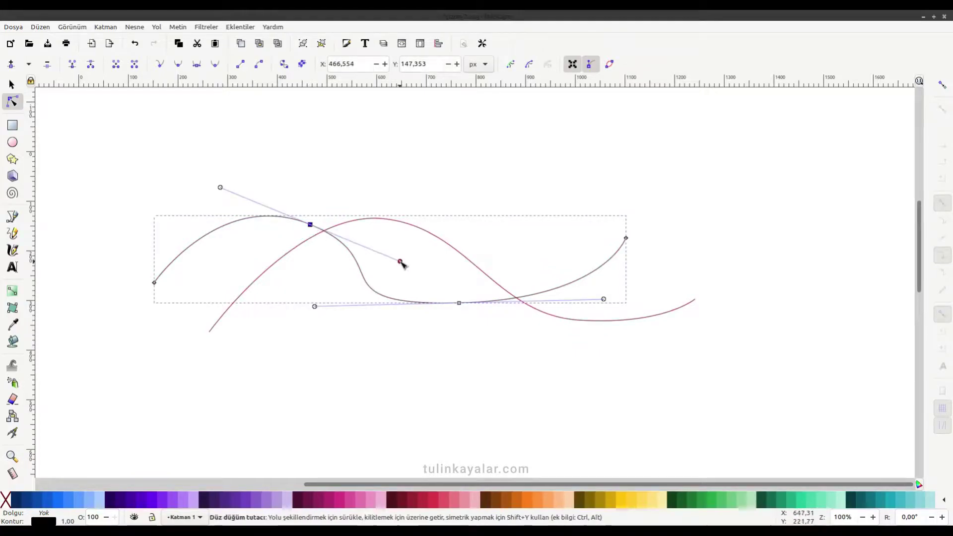
pyautogui.moveTo(401, 261)
pyautogui.mouseDown()
pyautogui.moveTo(368, 233)
pyautogui.moveTo(379, 245)
pyautogui.mouseUp()
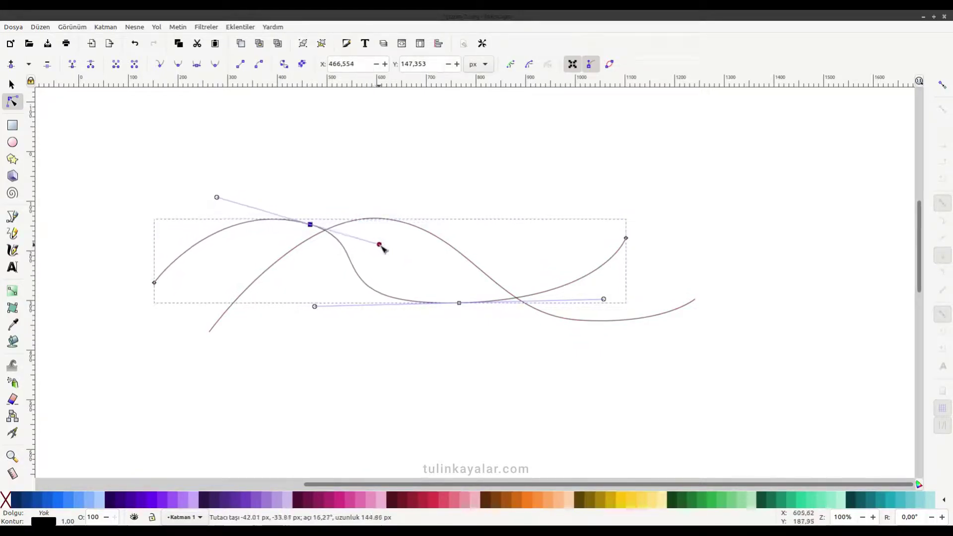
pyautogui.press('s')
pyautogui.click(274, 358)
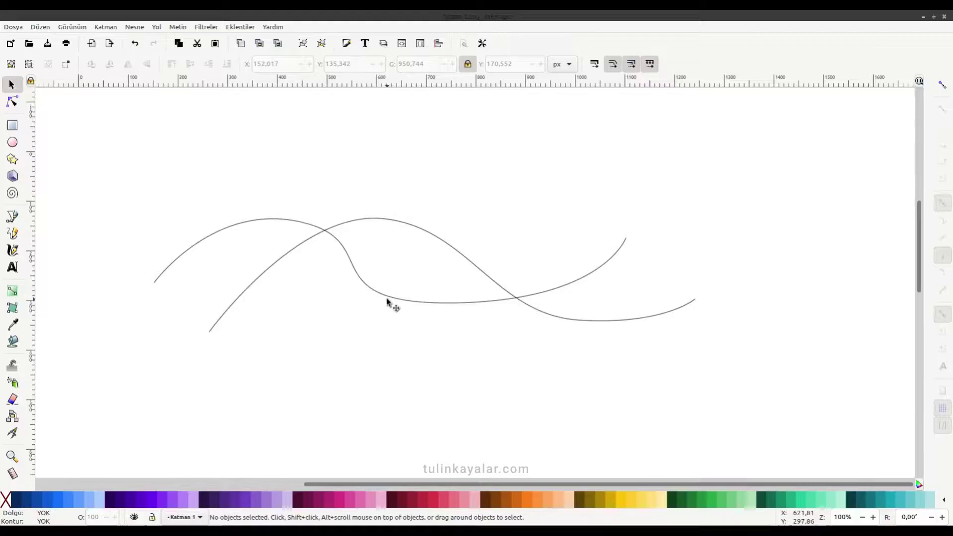
# Duplicate the lower curve, rotate the copy 180° and flip it, then shift it into place
pyautogui.click(584, 320)
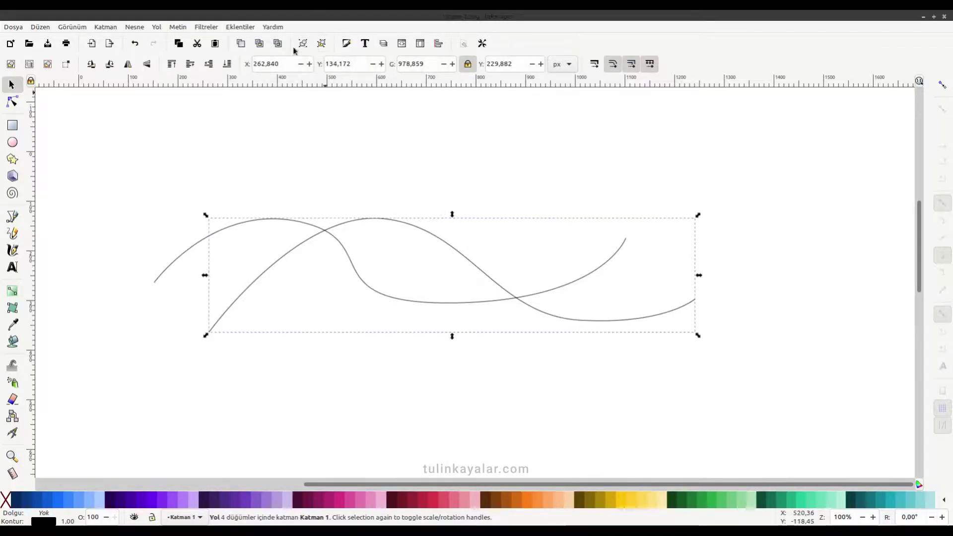
pyautogui.click(241, 44)
pyautogui.click(128, 63)
pyautogui.click(146, 64)
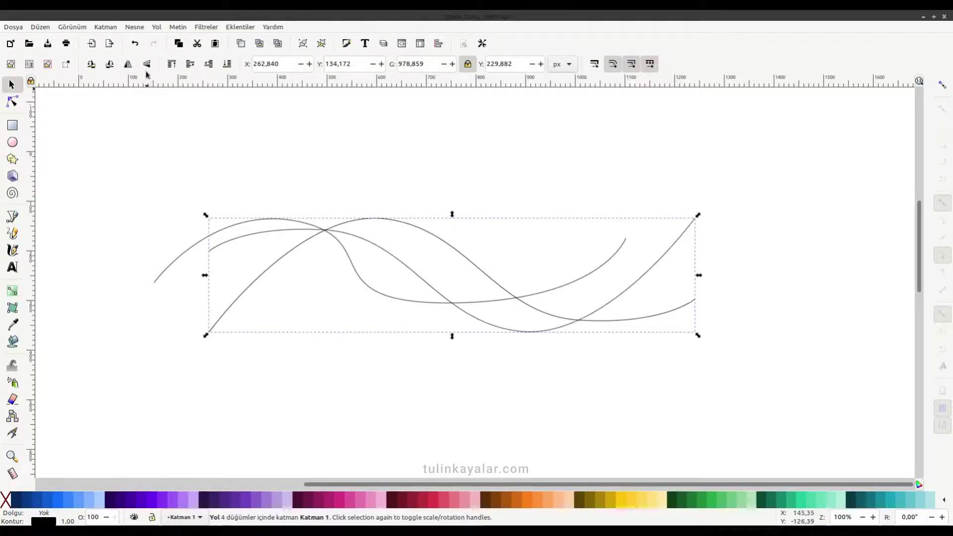
pyautogui.click(128, 64)
pyautogui.click(430, 381)
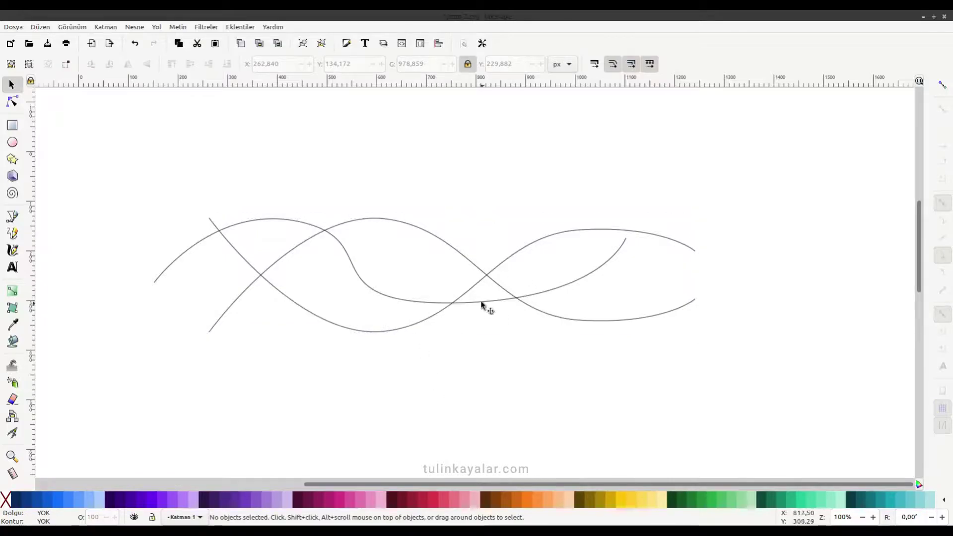
pyautogui.moveTo(485, 302)
pyautogui.mouseDown()
pyautogui.moveTo(538, 278)
pyautogui.moveTo(489, 319)
pyautogui.mouseUp()
pyautogui.click(537, 368)
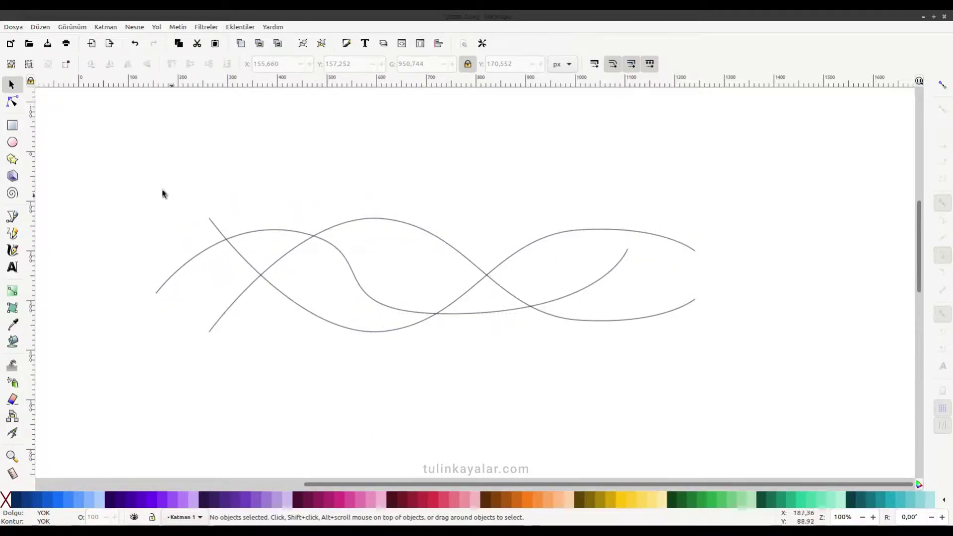
# Scale all three curves together to 1200 px wide and move them up
pyautogui.moveTo(121, 172)
pyautogui.mouseDown()
pyautogui.moveTo(805, 403)
pyautogui.moveTo(805, 412)
pyautogui.mouseUp()
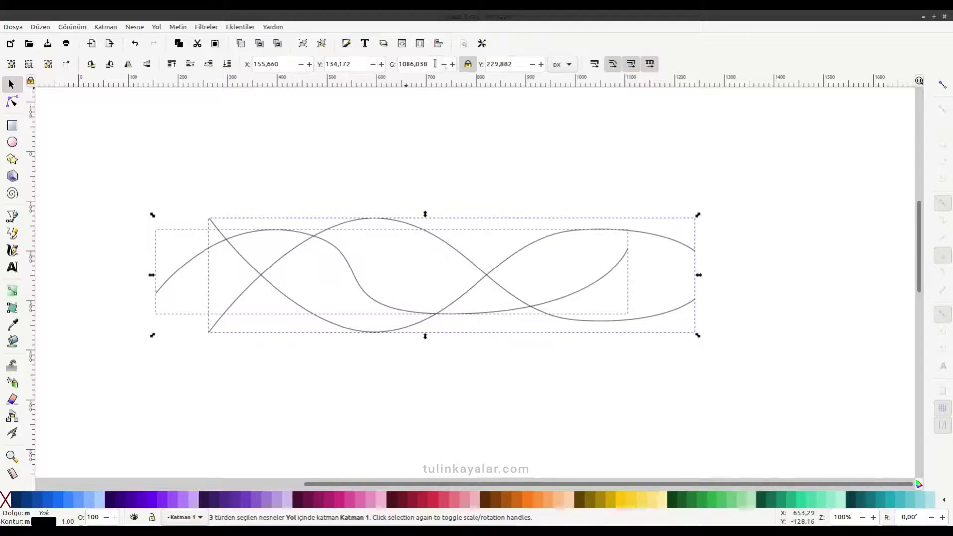
pyautogui.tripleClick(424, 63)
pyautogui.write('1200')
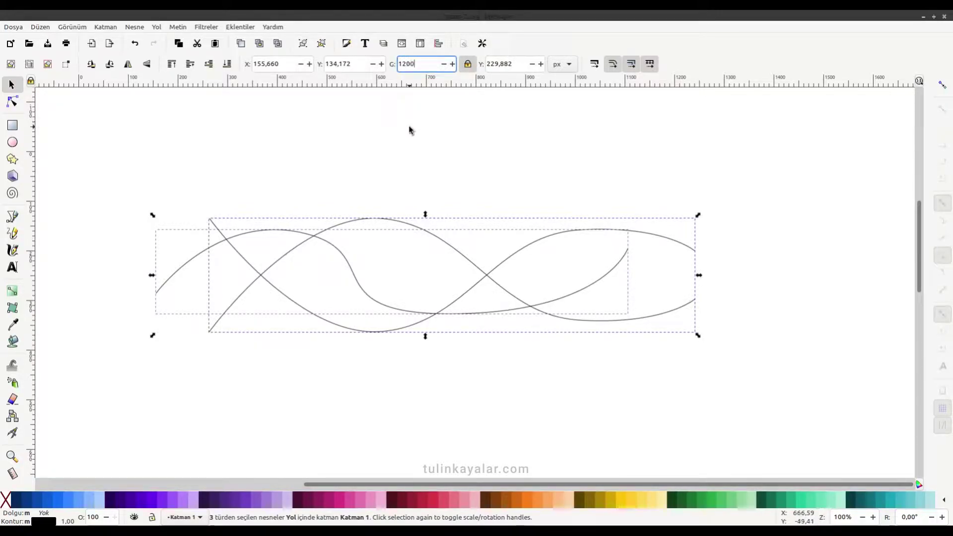
pyautogui.press('Return')
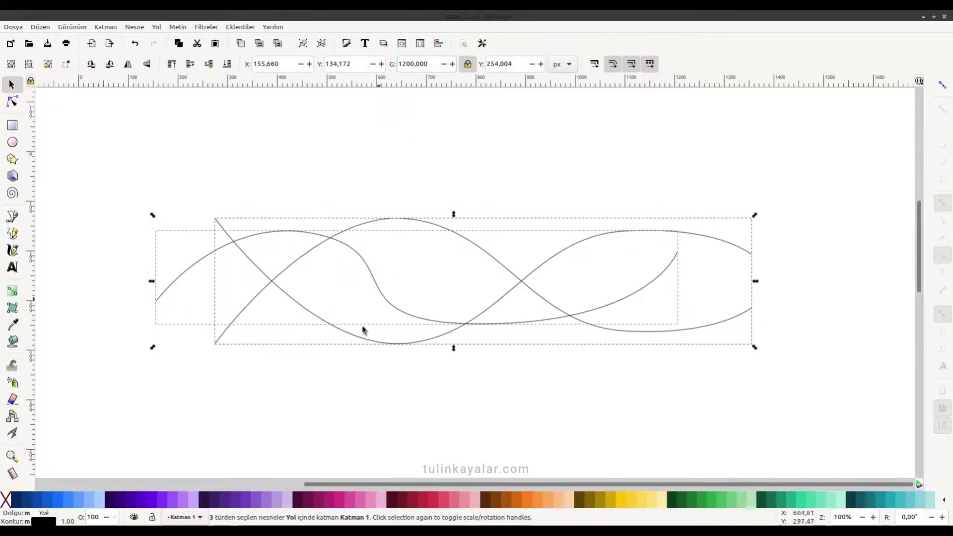
pyautogui.moveTo(330, 241)
pyautogui.mouseDown()
pyautogui.moveTo(414, 185)
pyautogui.moveTo(404, 177)
pyautogui.mouseUp()
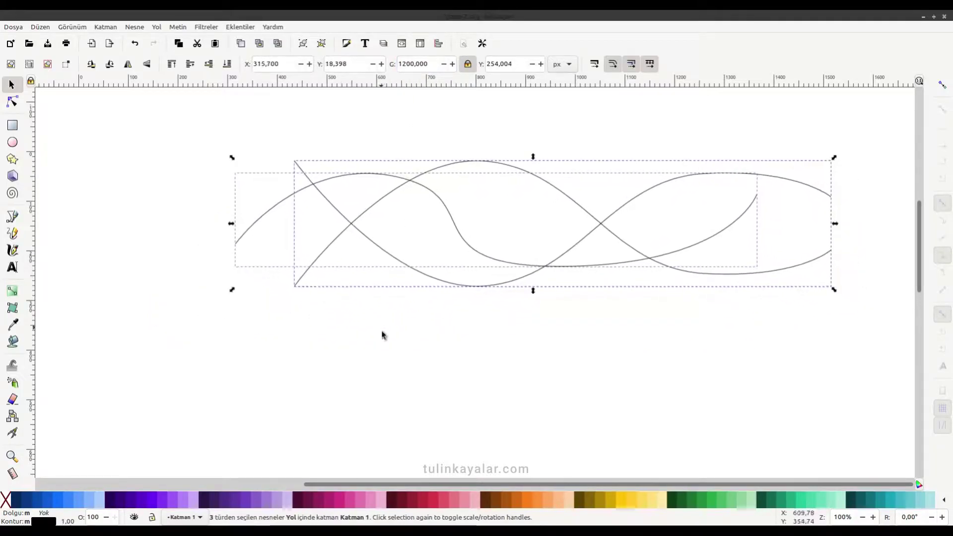
pyautogui.click(383, 334)
# Draw a pink circle left of the curves and resize it to 140 × 140 px
pyautogui.click(13, 142)
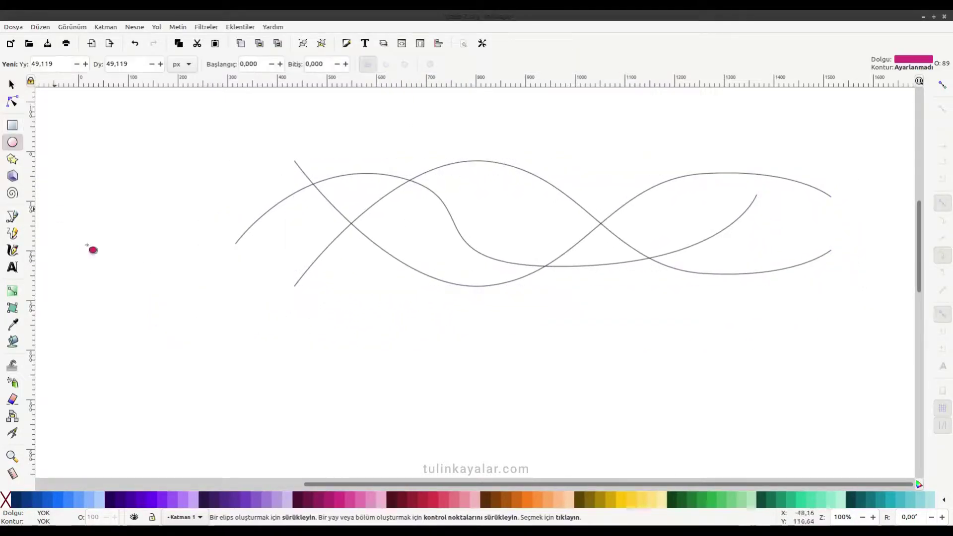
pyautogui.moveTo(136, 259); pyautogui.dragTo(176, 299)
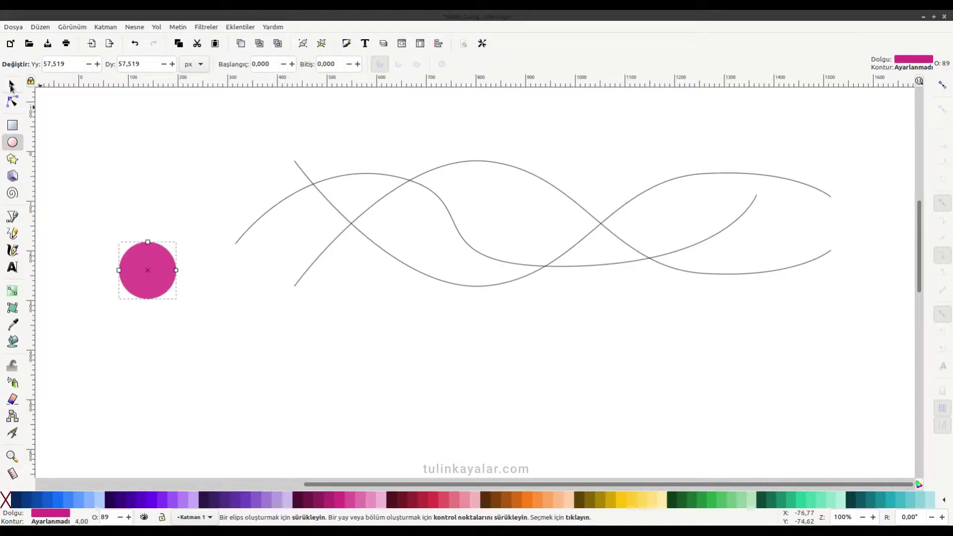
pyautogui.click(12, 86)
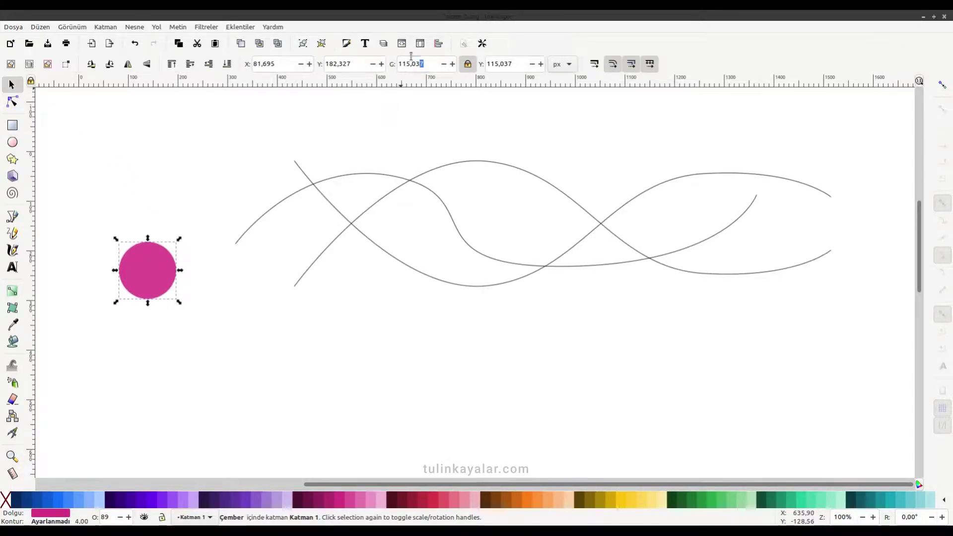
pyautogui.moveTo(411, 56); pyautogui.dragTo(386, 57)
pyautogui.write('140')
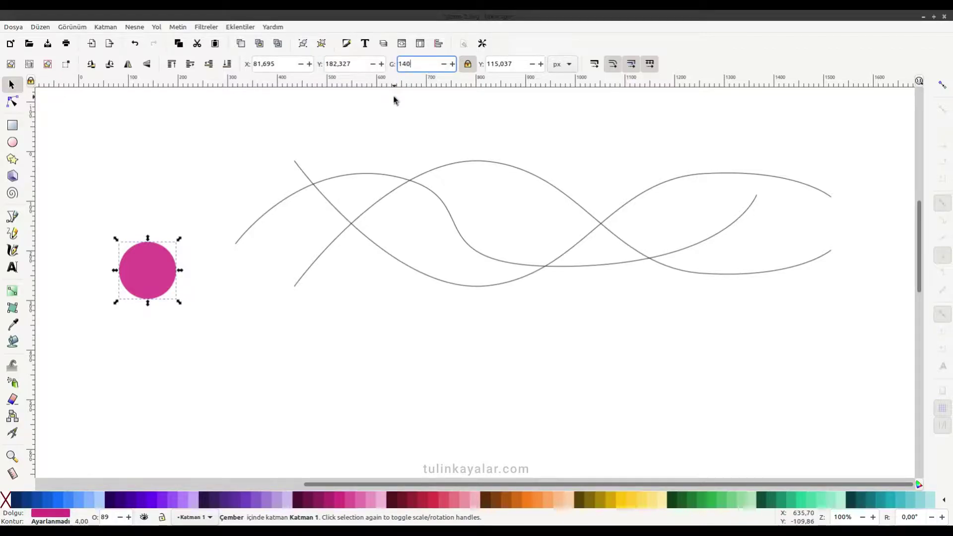
pyautogui.press('Return')
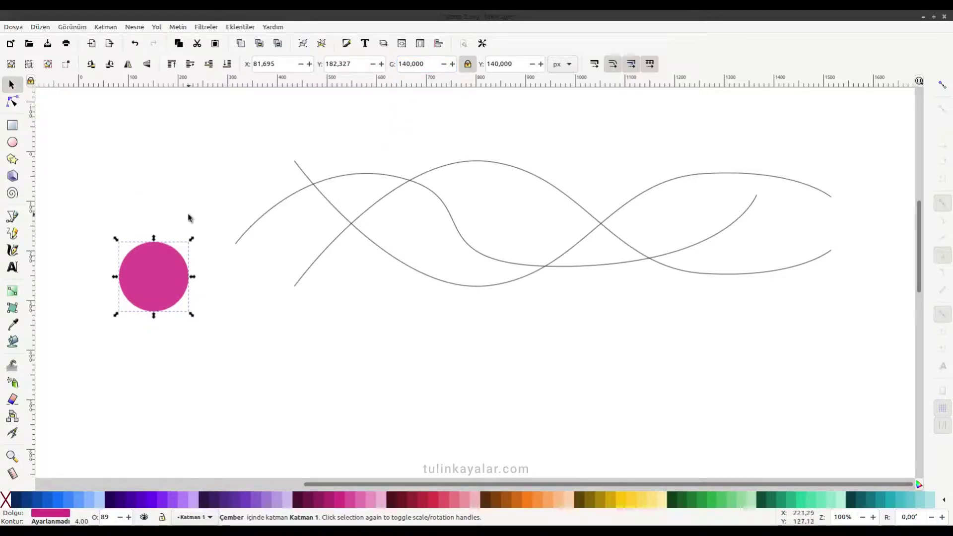
pyautogui.click(240, 27)
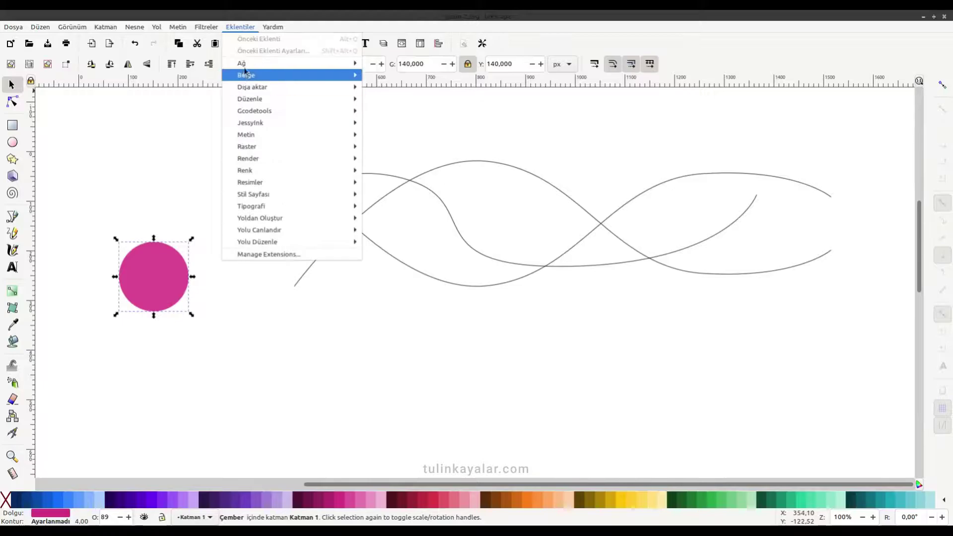
# Give the circle a linear gradient fill from magenta to a yellow end stop
pyautogui.click(515, 40)
pyautogui.click(347, 43)
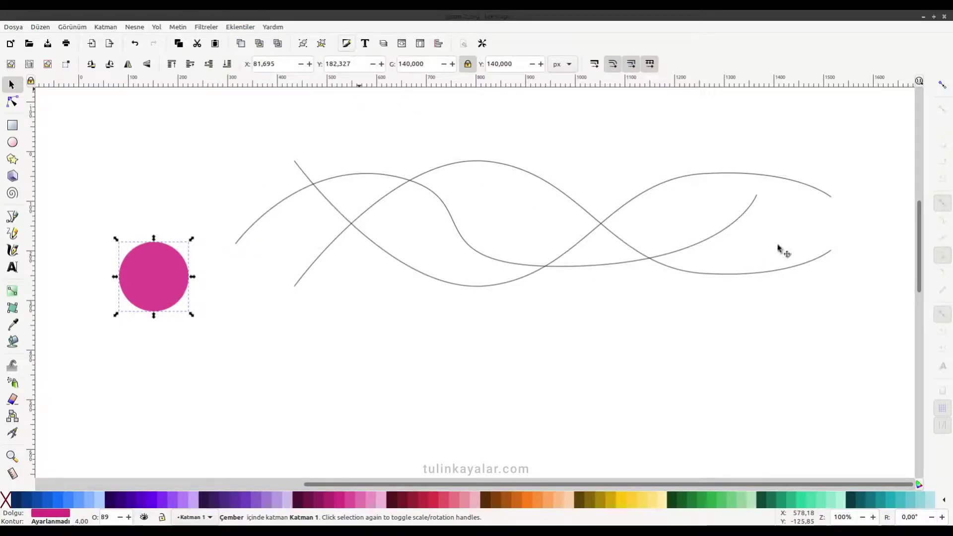
pyautogui.click(785, 134)
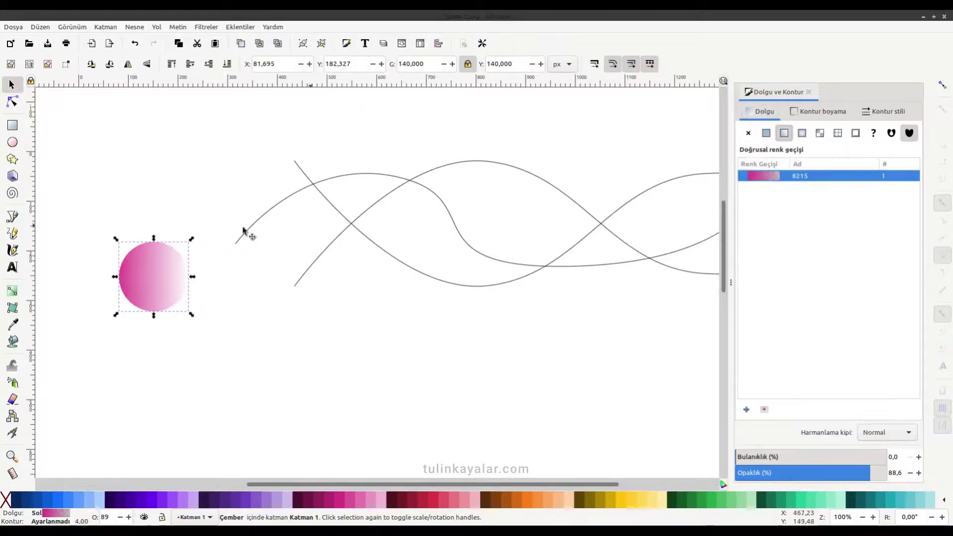
pyautogui.click(11, 103)
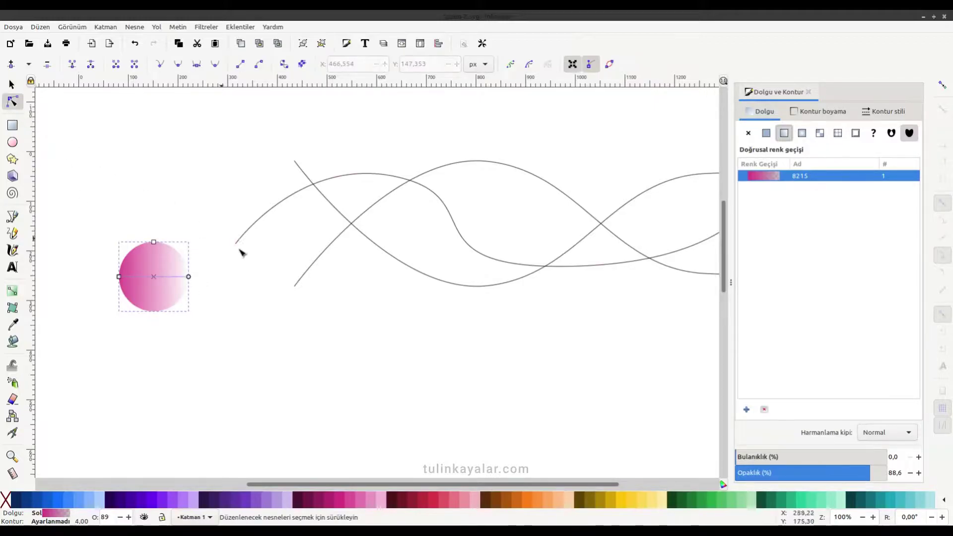
pyautogui.click(189, 277)
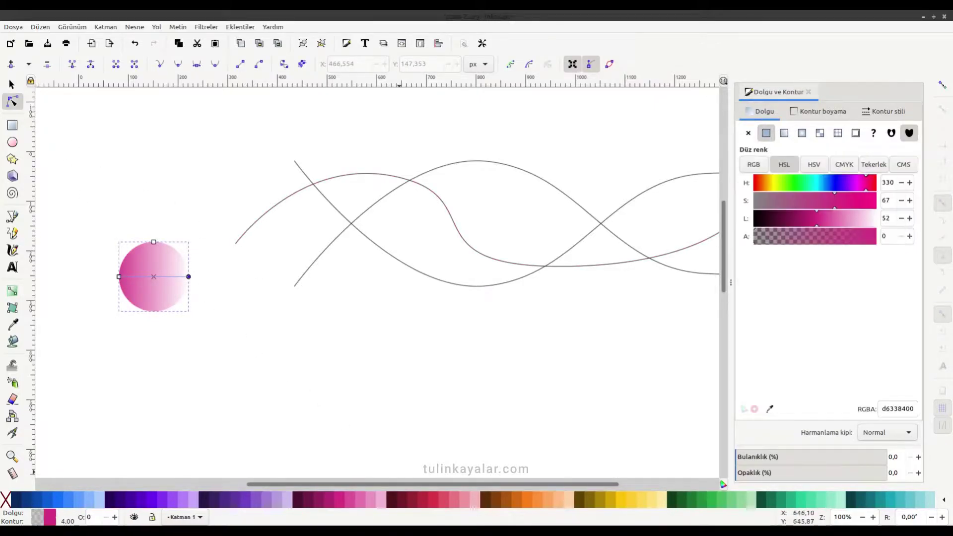
pyautogui.click(623, 505)
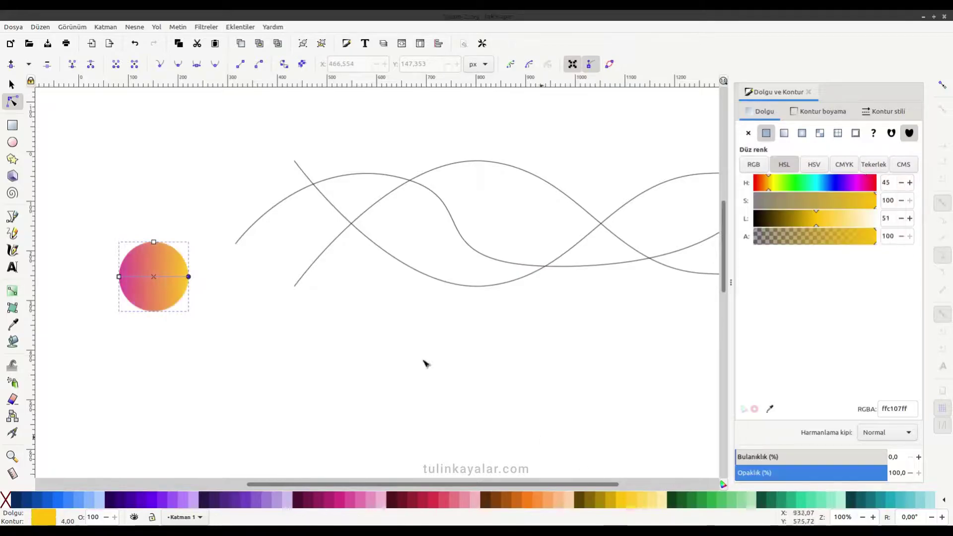
pyautogui.click(12, 85)
pyautogui.click(122, 325)
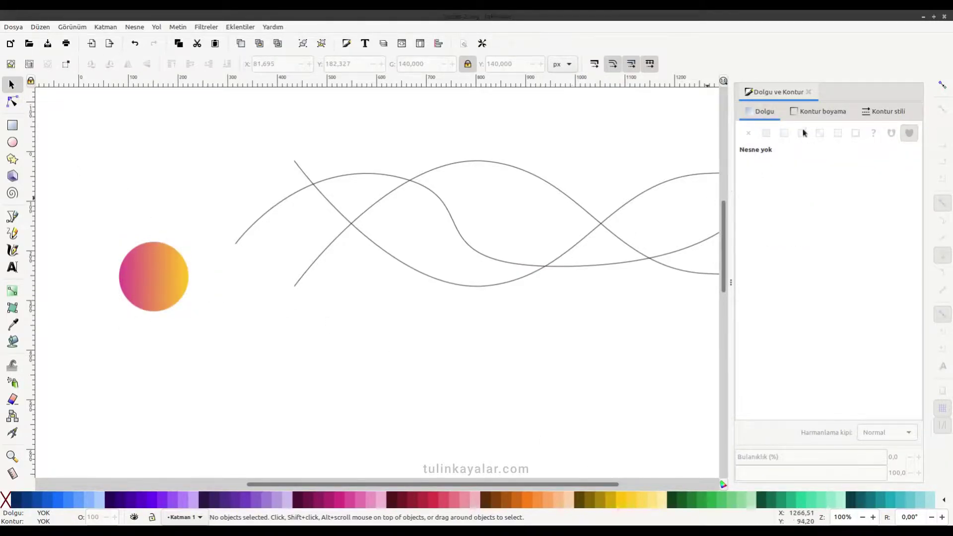
pyautogui.click(808, 92)
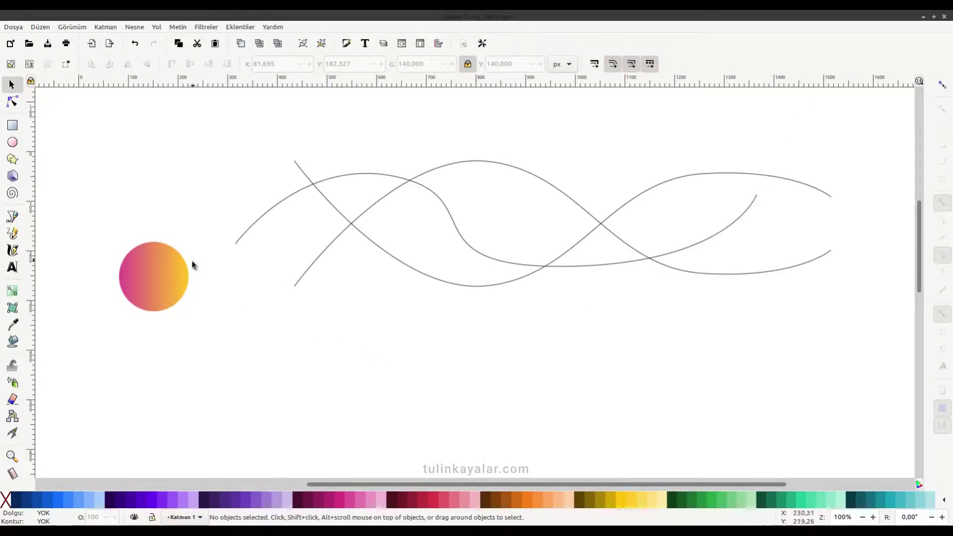
# Convert the gradient circle to a path with Path > Object to Path
pyautogui.click(168, 277)
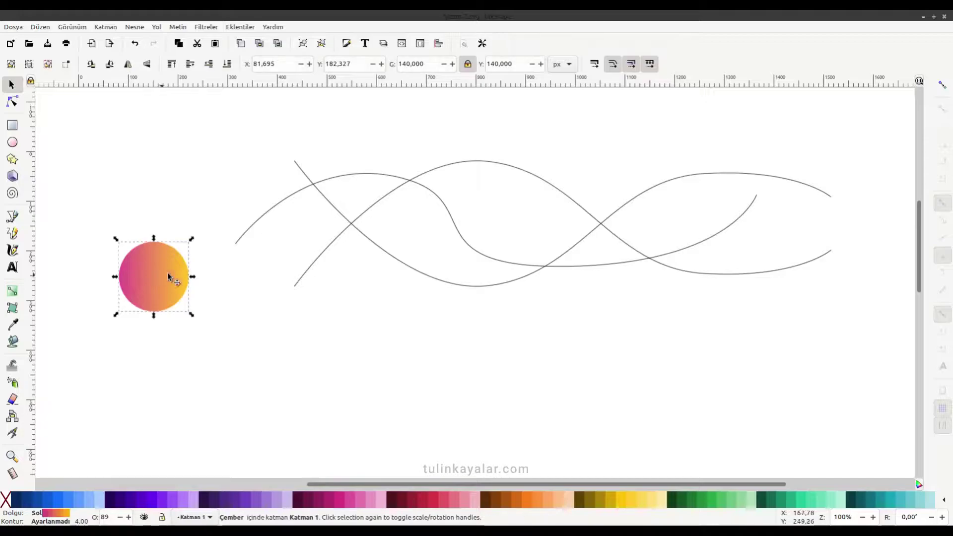
pyautogui.click(157, 27)
pyautogui.click(185, 39)
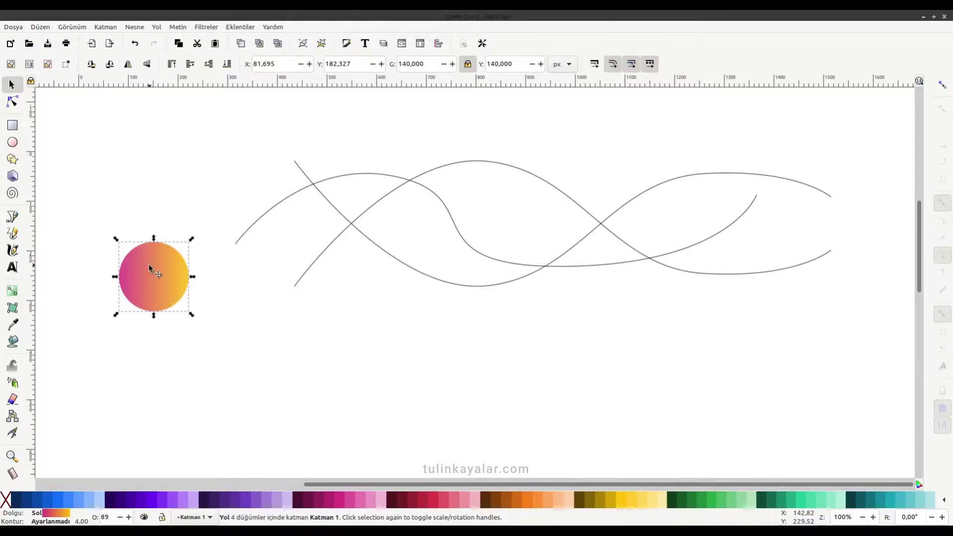
# Add the left wavy curve to the circle selection and open the Scatter extension
pyautogui.keyDown('shift'); pyautogui.click(275, 209); pyautogui.keyUp('shift')
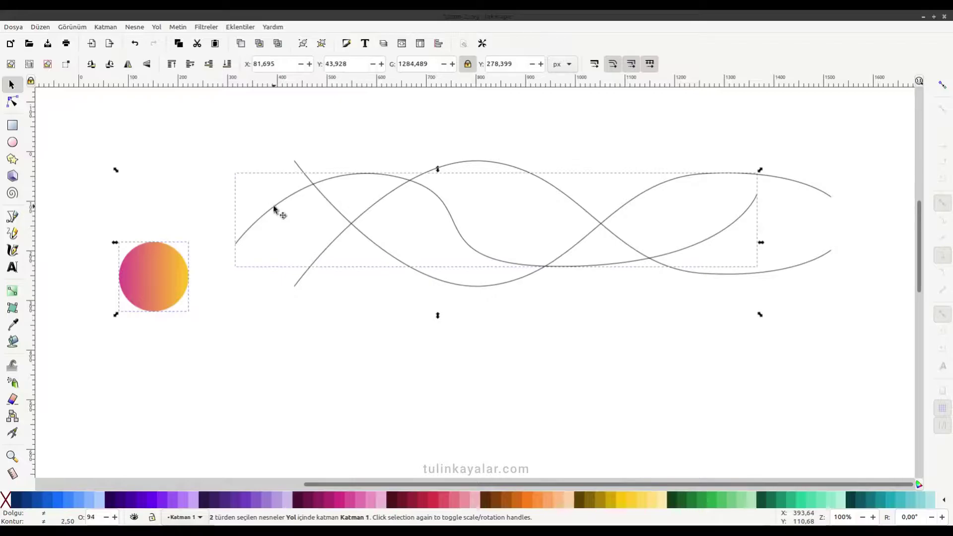
pyautogui.click(241, 28)
pyautogui.moveTo(260, 217)
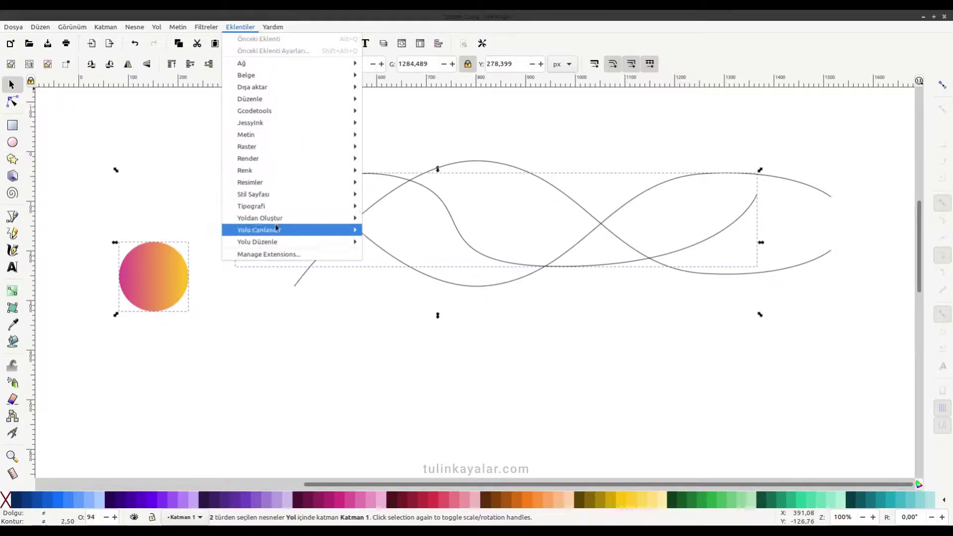
pyautogui.click(418, 268)
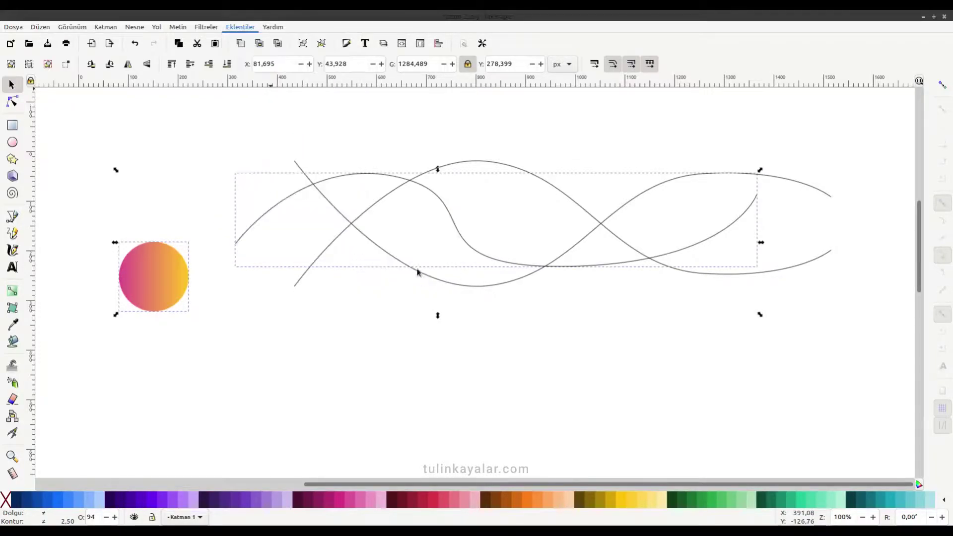
# Enable stretch spacing to fit the skeleton and set the spacing to -25
pyautogui.moveTo(507, 163); pyautogui.dragTo(793, 165)
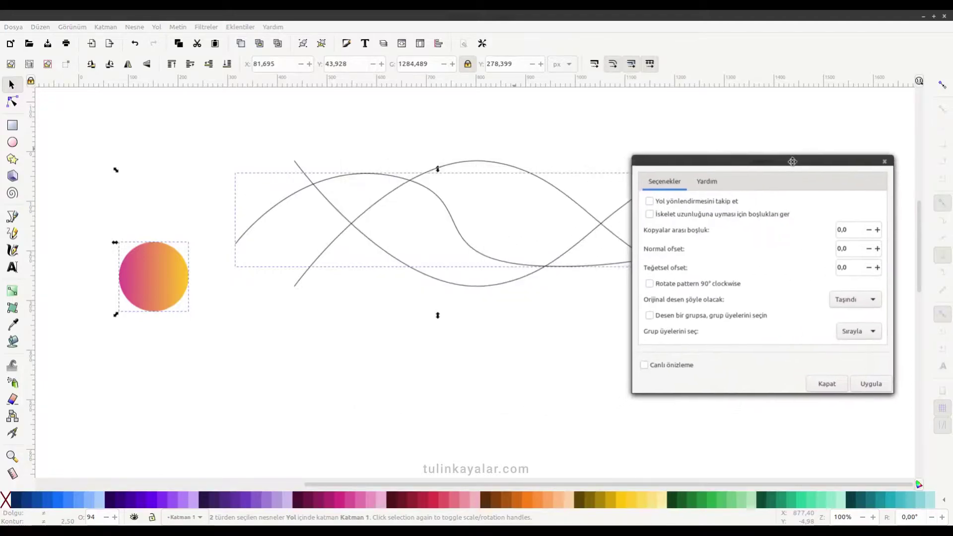
pyautogui.hscroll(2, 496, 330)
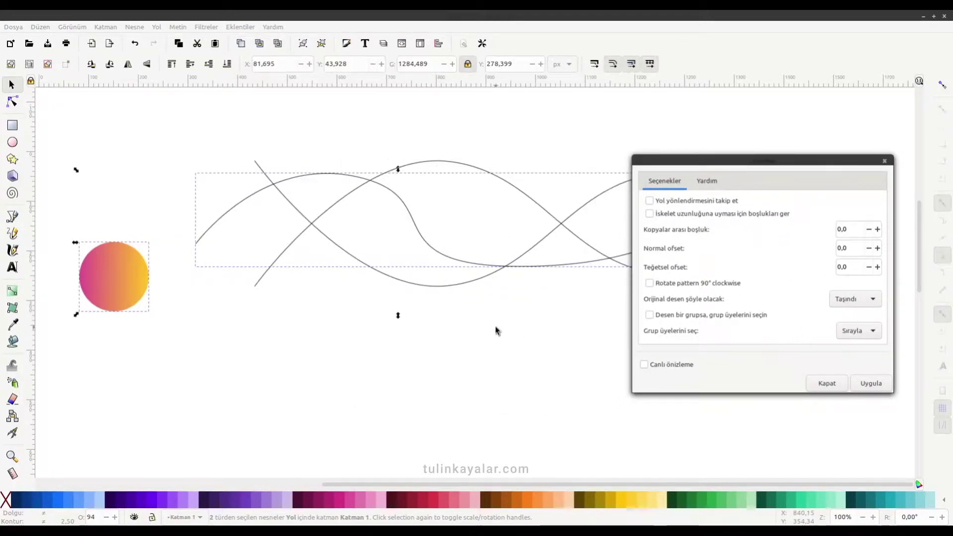
pyautogui.hscroll(2, 496, 331)
pyautogui.keyDown('ctrl'); pyautogui.scroll(-2, 497, 330); pyautogui.keyUp('ctrl')
pyautogui.hscroll(2, 495, 330)
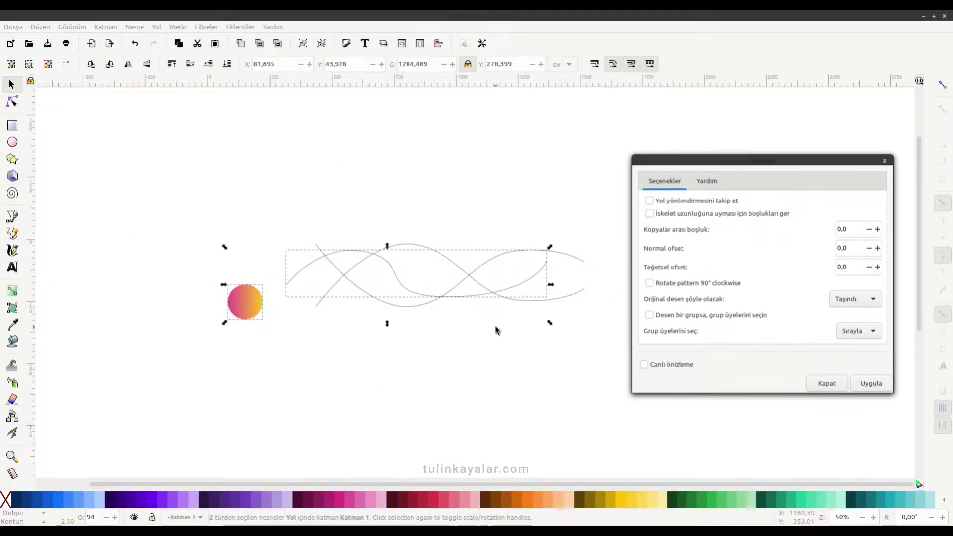
pyautogui.keyDown('ctrl'); pyautogui.scroll(2, 492, 336); pyautogui.keyUp('ctrl')
pyautogui.keyDown('ctrl'); pyautogui.scroll(-2, 492, 336); pyautogui.keyUp('ctrl')
pyautogui.click(649, 215)
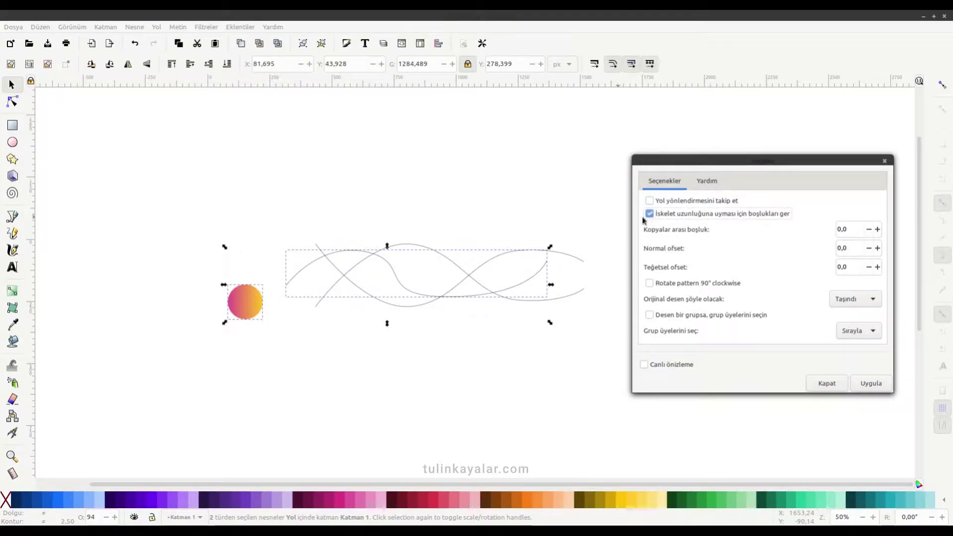
pyautogui.doubleClick(854, 230)
pyautogui.write('-2')
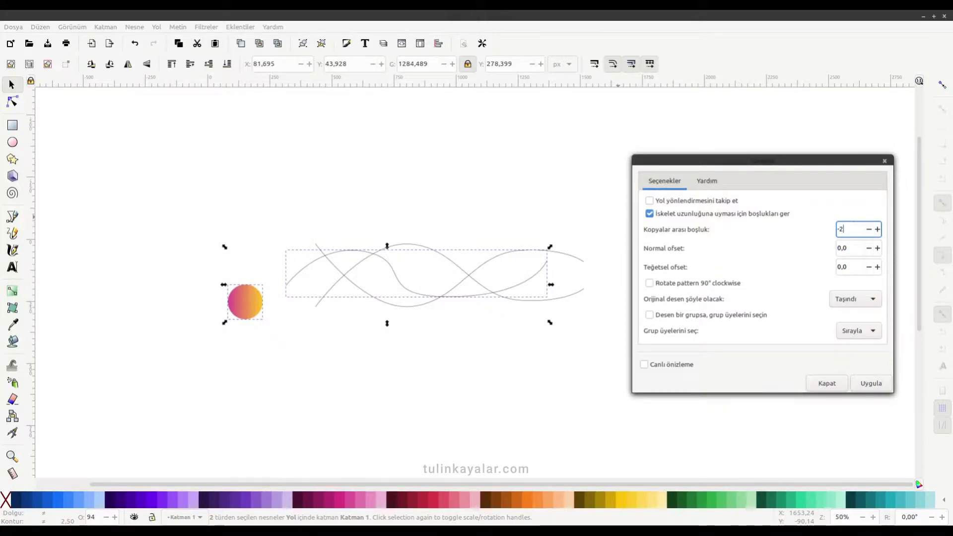
pyautogui.write('5')
pyautogui.press('Tab')
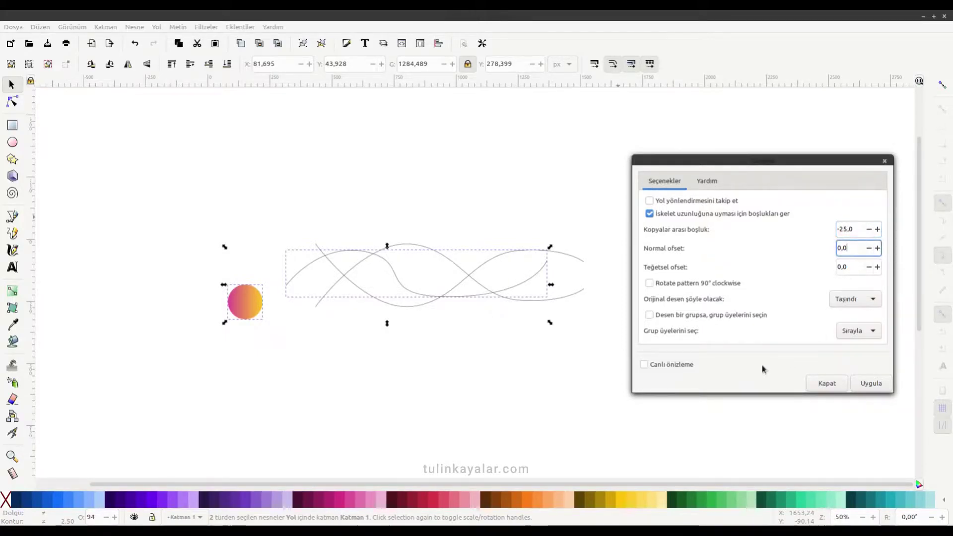
# Set Original pattern to Cloned and Pick group members to Randomly
pyautogui.click(850, 300)
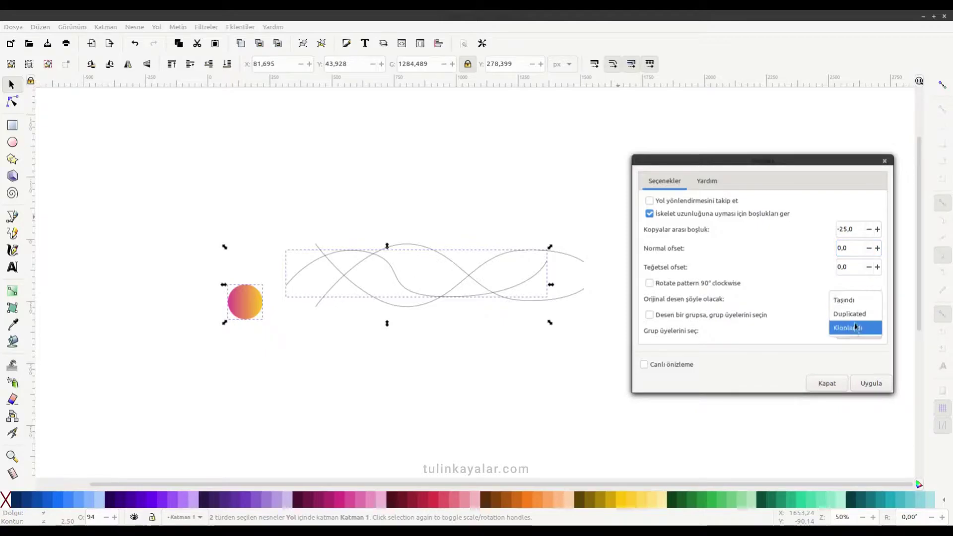
pyautogui.click(855, 328)
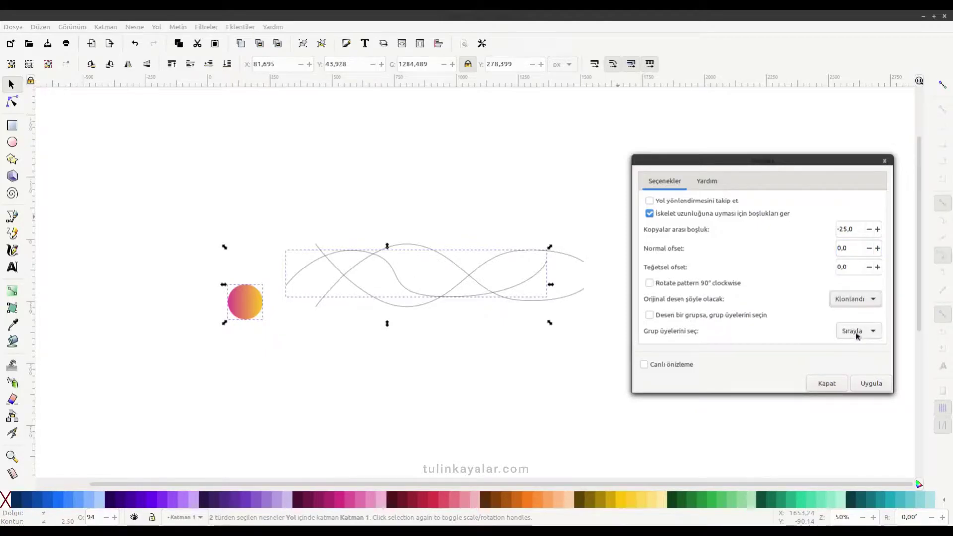
pyautogui.click(856, 336)
pyautogui.click(858, 317)
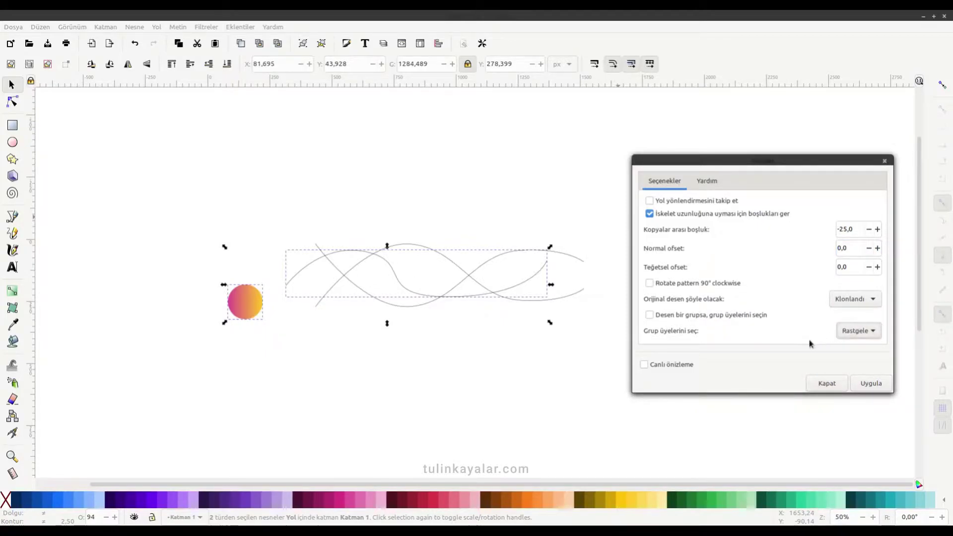
# Preview the scatter, tighten spacing to -35, rotate the pattern 90° clockwise, and apply it
pyautogui.click(644, 366)
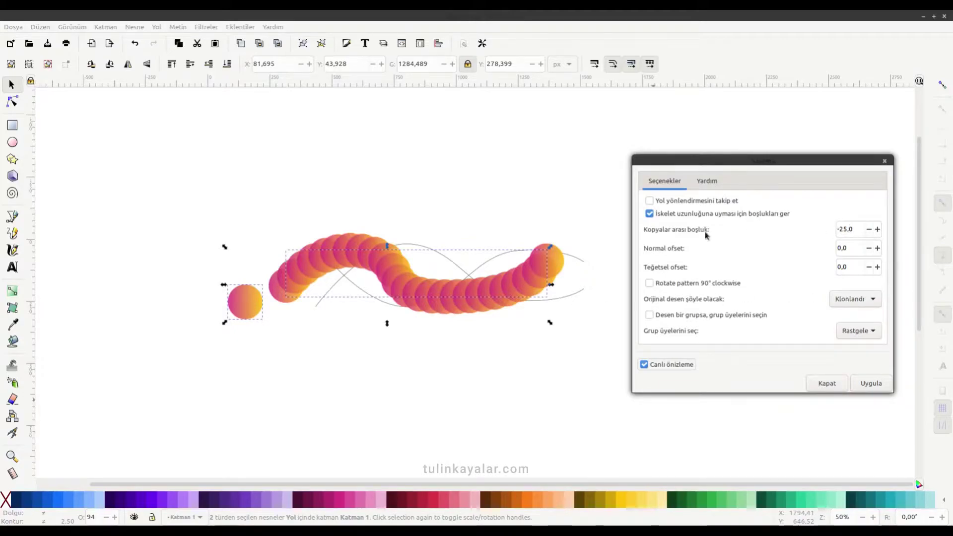
pyautogui.moveTo(857, 228); pyautogui.dragTo(810, 227)
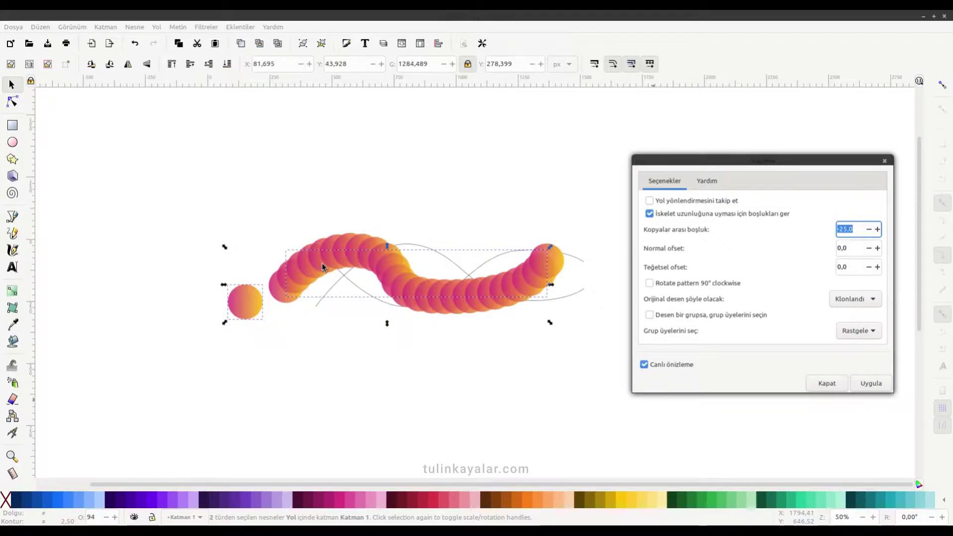
pyautogui.click(845, 228)
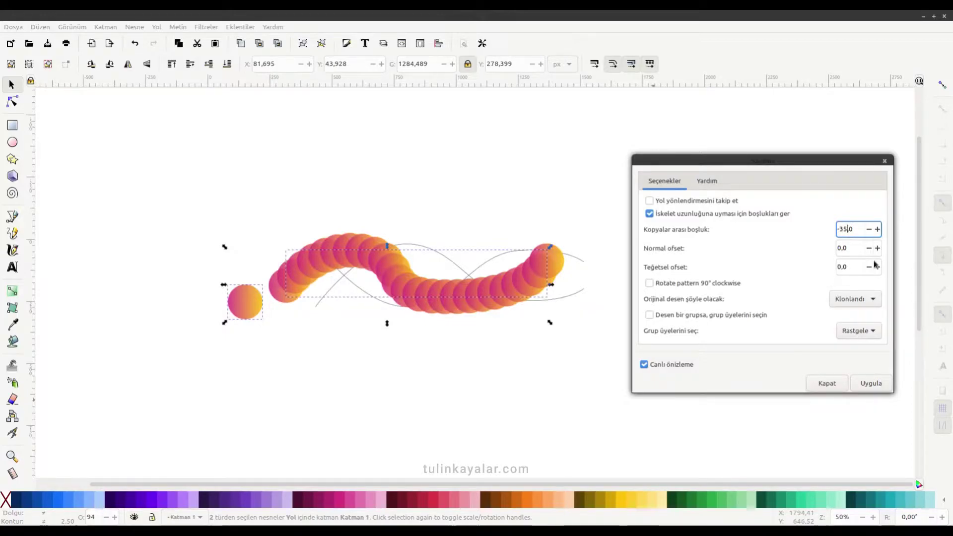
pyautogui.write('-35')
pyautogui.click(847, 248)
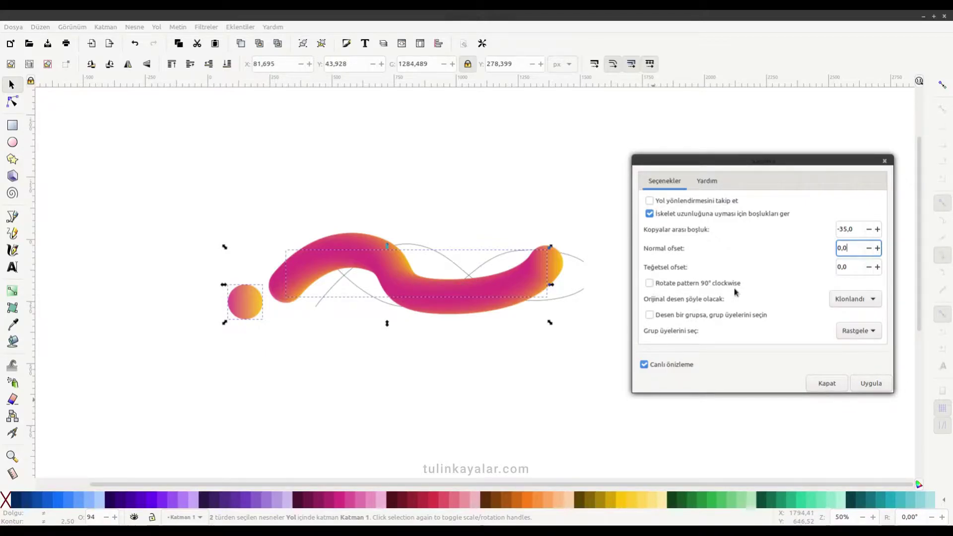
pyautogui.click(651, 285)
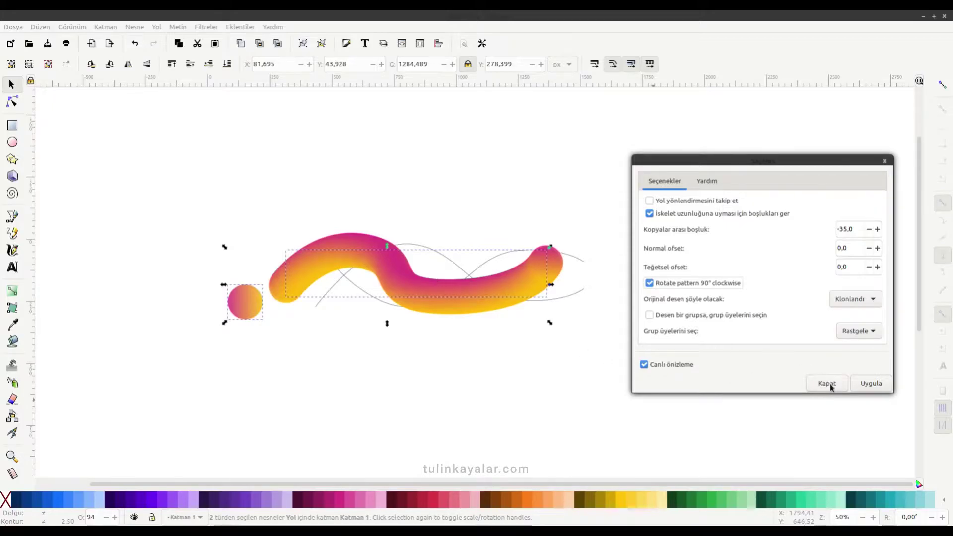
pyautogui.click(878, 387)
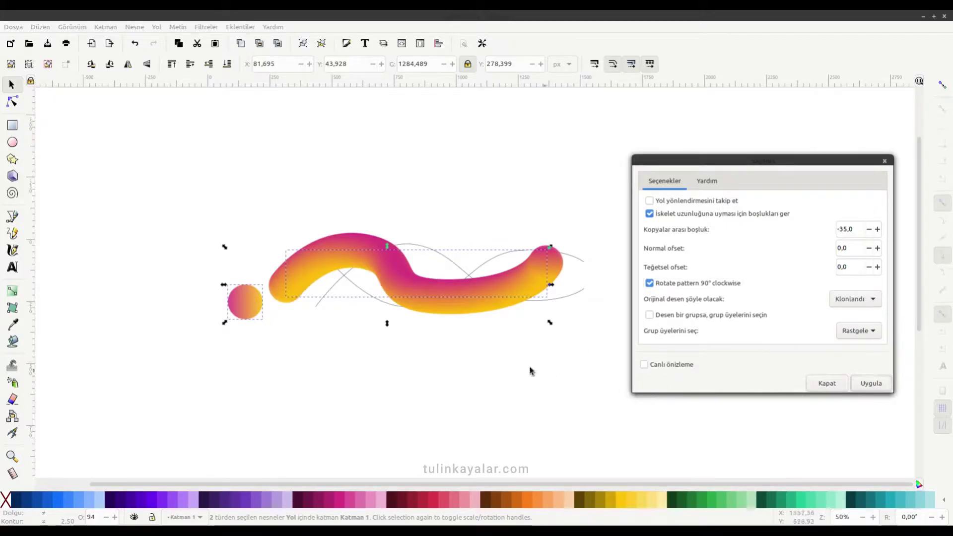
pyautogui.click(328, 330)
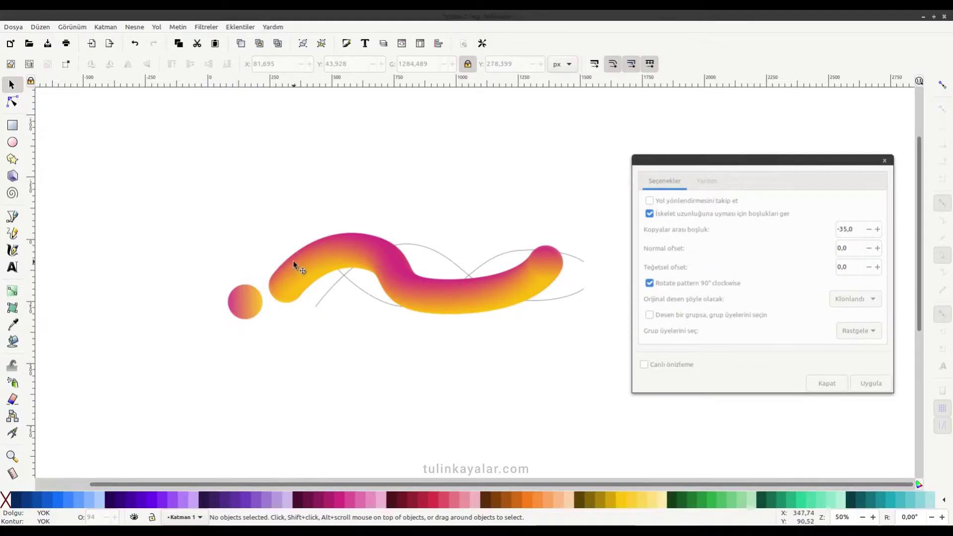
# Scatter the gradient circle along the second curve to form another tube
pyautogui.click(256, 310)
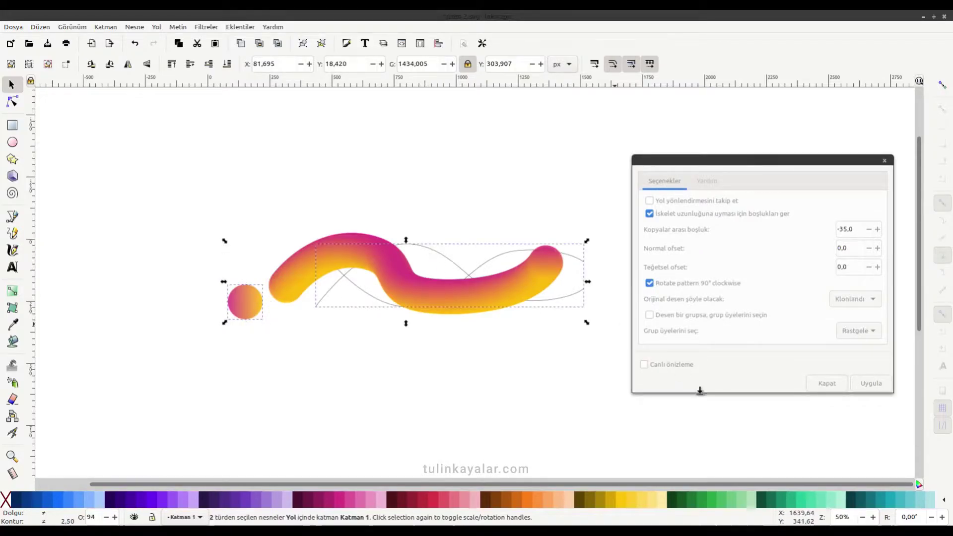
pyautogui.click(644, 364)
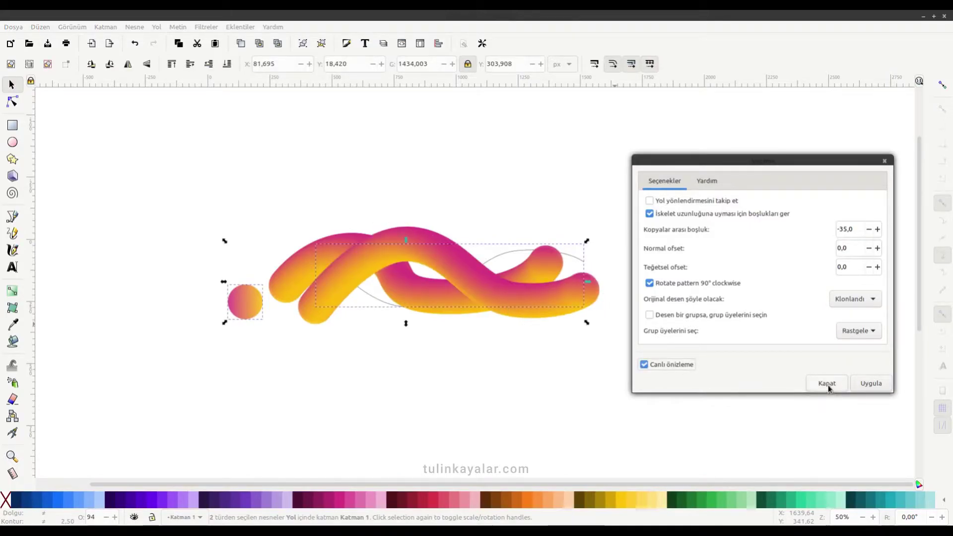
pyautogui.click(869, 384)
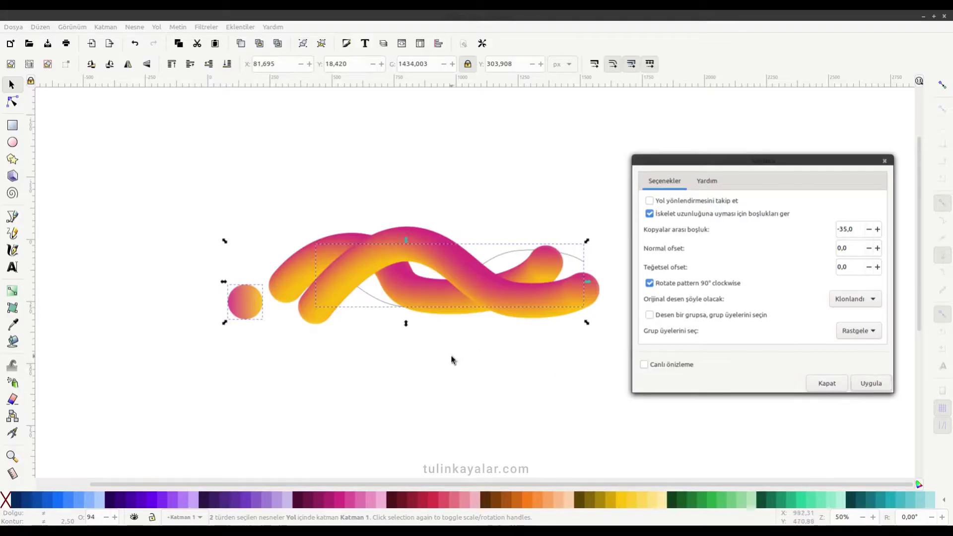
pyautogui.click(426, 340)
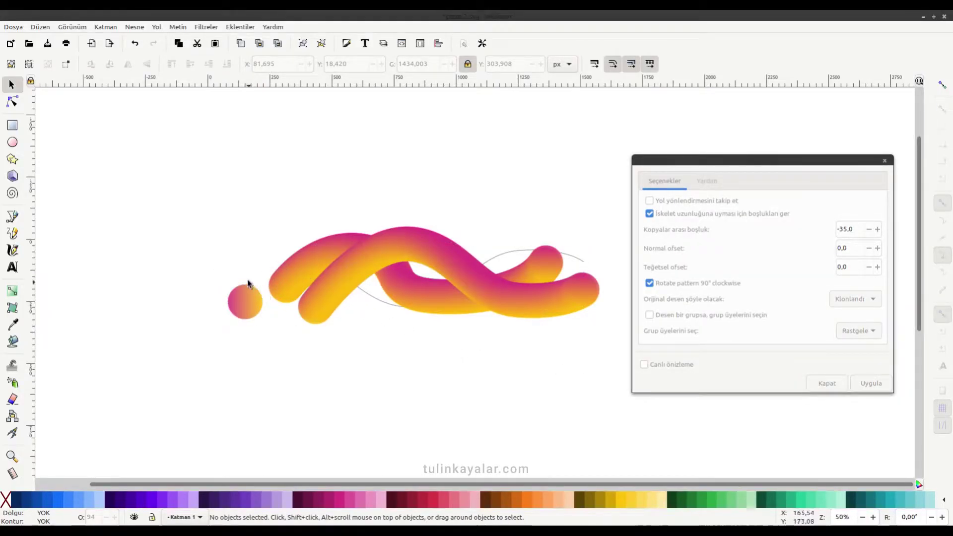
# Scatter the gradient circle along the remaining curve to form the third tube
pyautogui.click(247, 299)
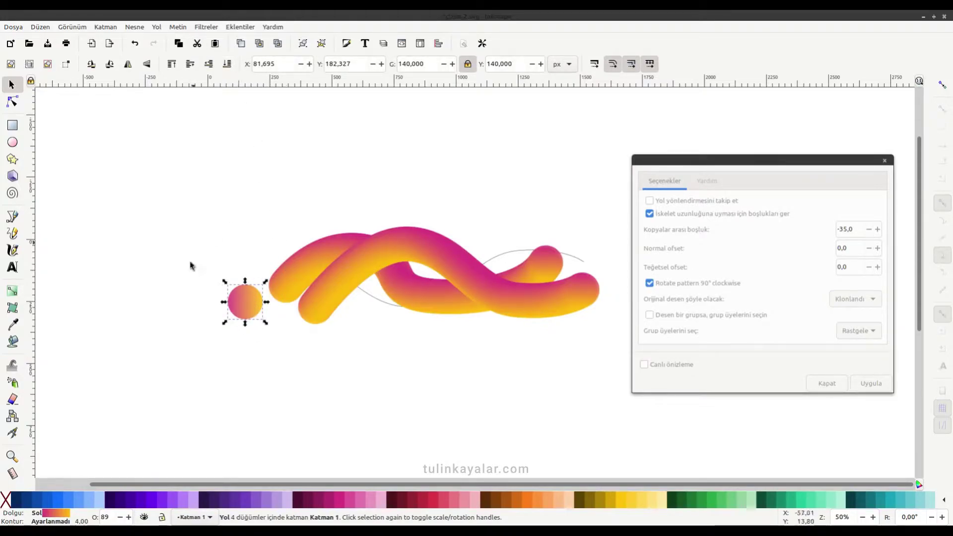
pyautogui.keyDown('shift'); pyautogui.click(518, 253); pyautogui.keyUp('shift')
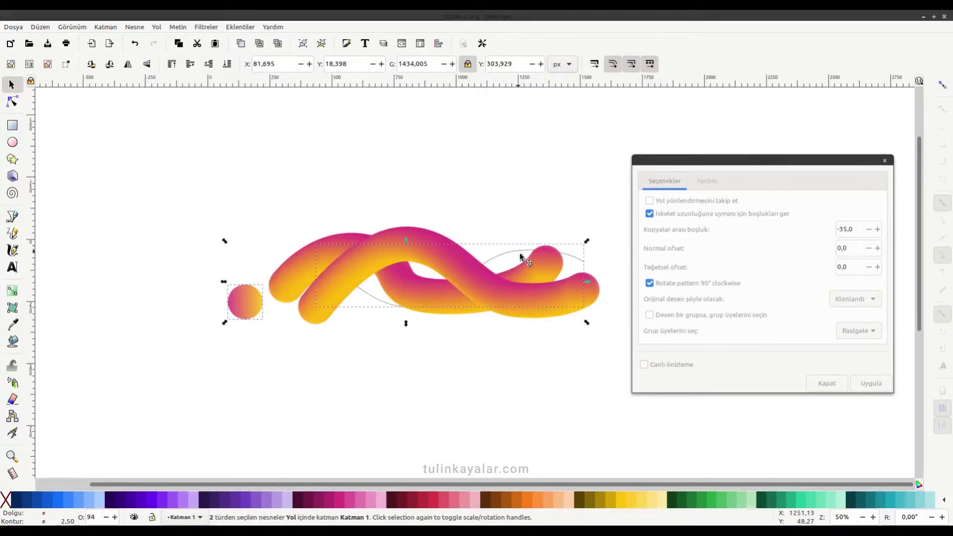
pyautogui.click(644, 365)
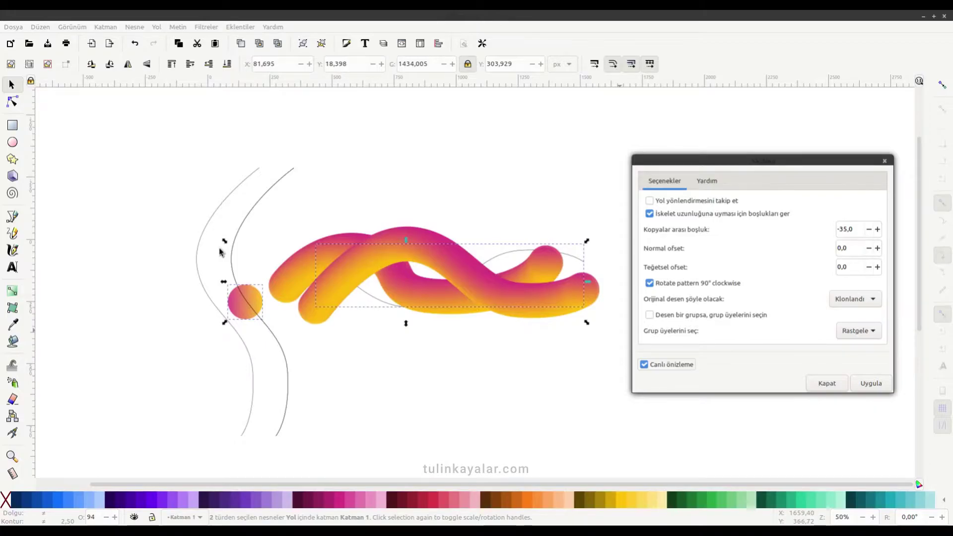
pyautogui.click(644, 364)
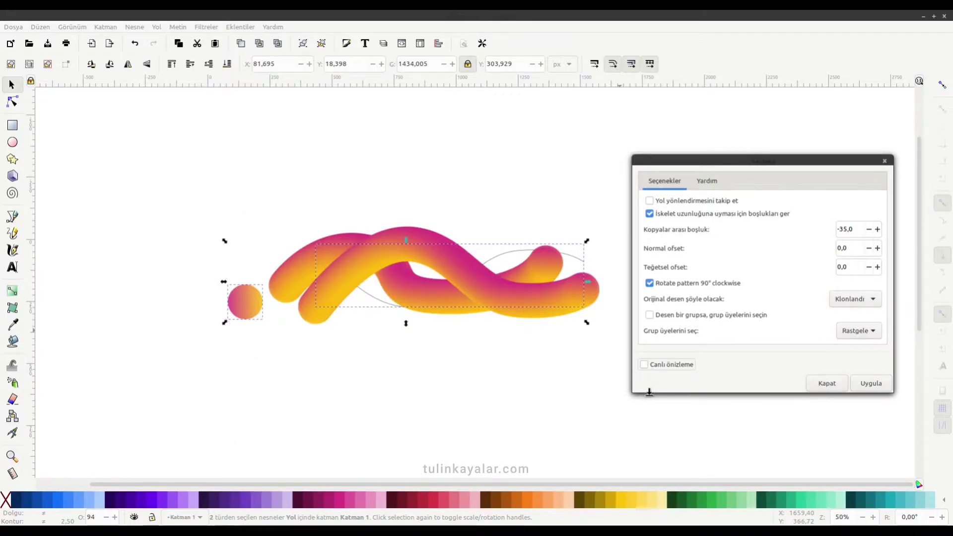
pyautogui.click(245, 304)
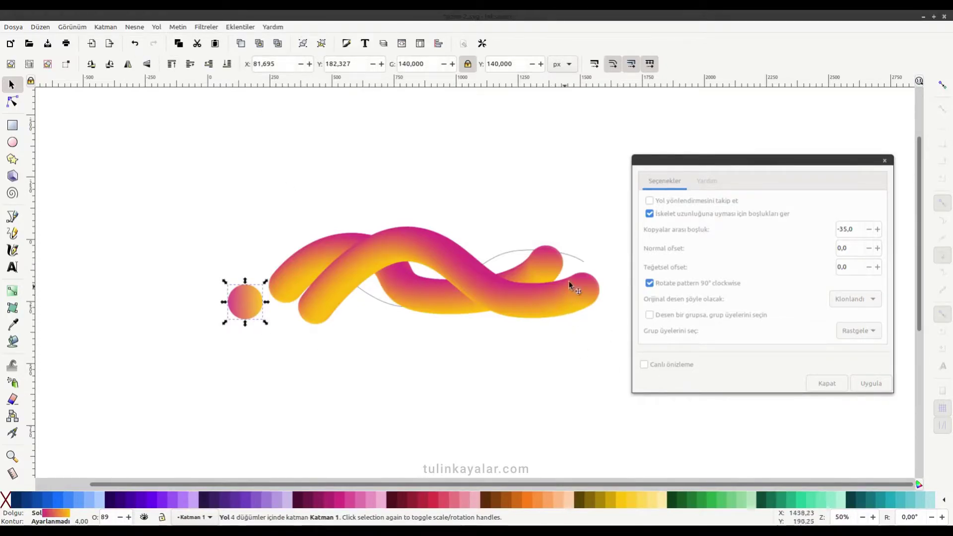
pyautogui.keyDown('shift'); pyautogui.click(574, 260); pyautogui.keyUp('shift')
pyautogui.click(715, 370)
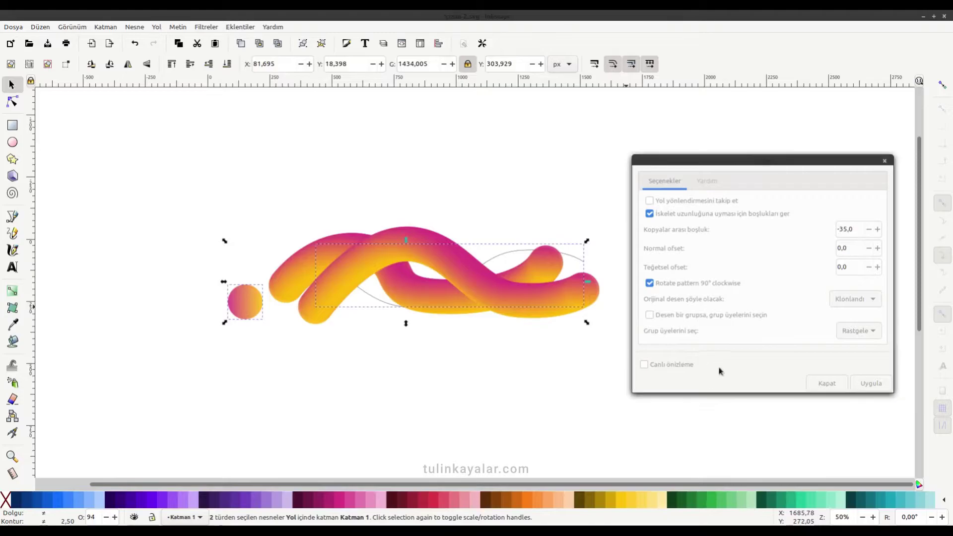
pyautogui.click(647, 365)
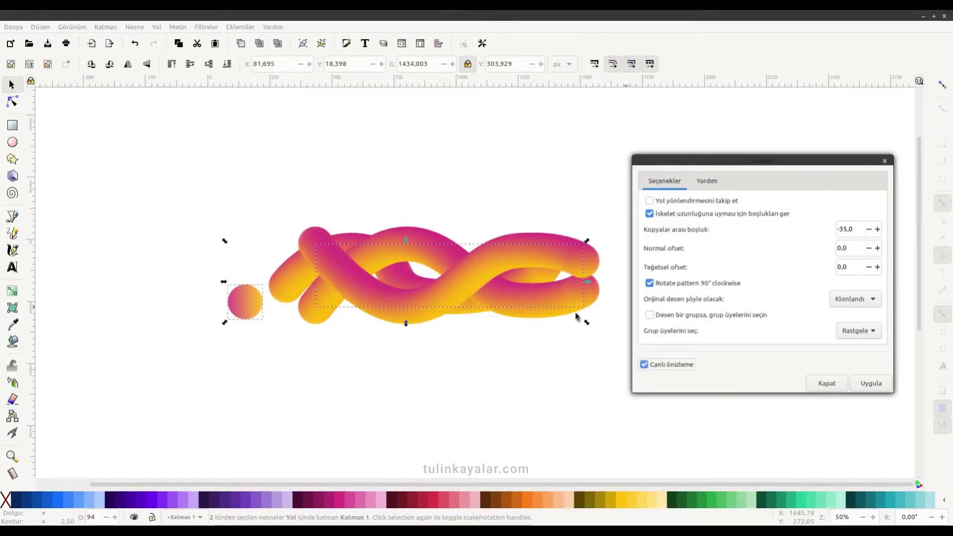
pyautogui.click(877, 391)
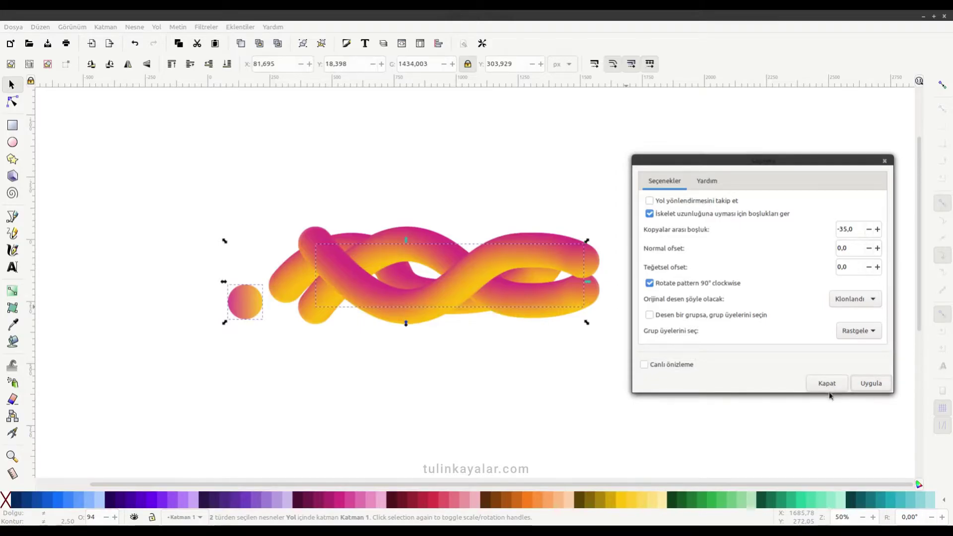
pyautogui.click(514, 390)
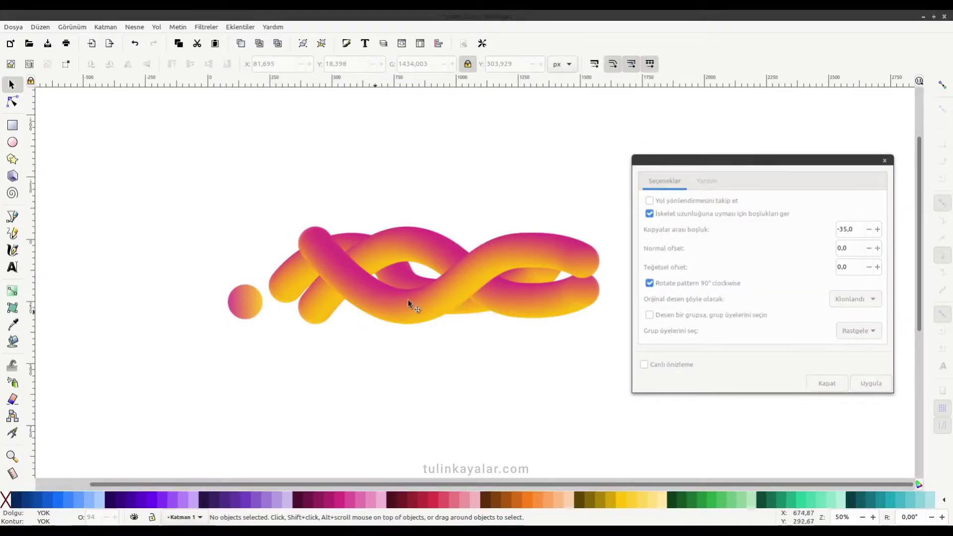
# Rescale the gradient circle to about 92 px wide to slim the tubes
pyautogui.click(884, 161)
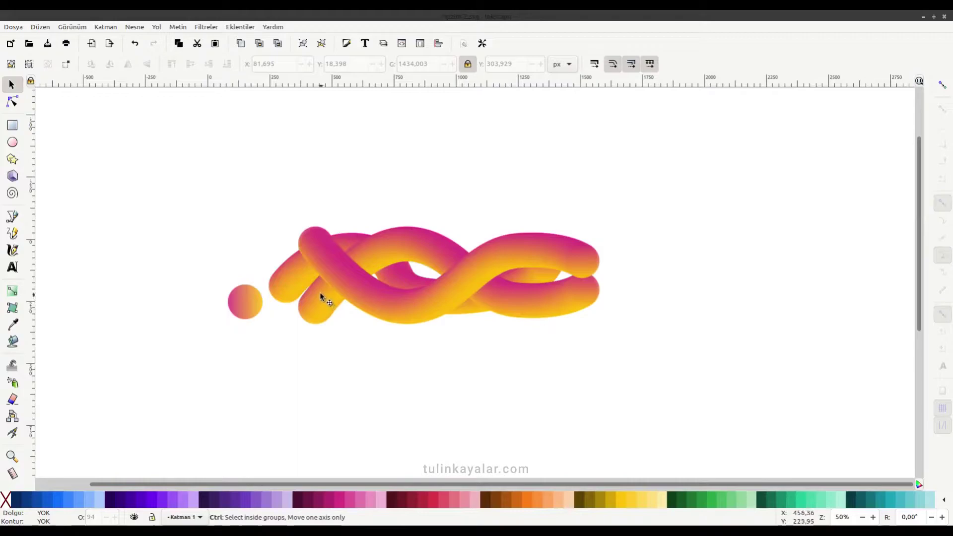
pyautogui.keyDown('ctrl'); pyautogui.scroll(1, 320, 297); pyautogui.keyUp('ctrl')
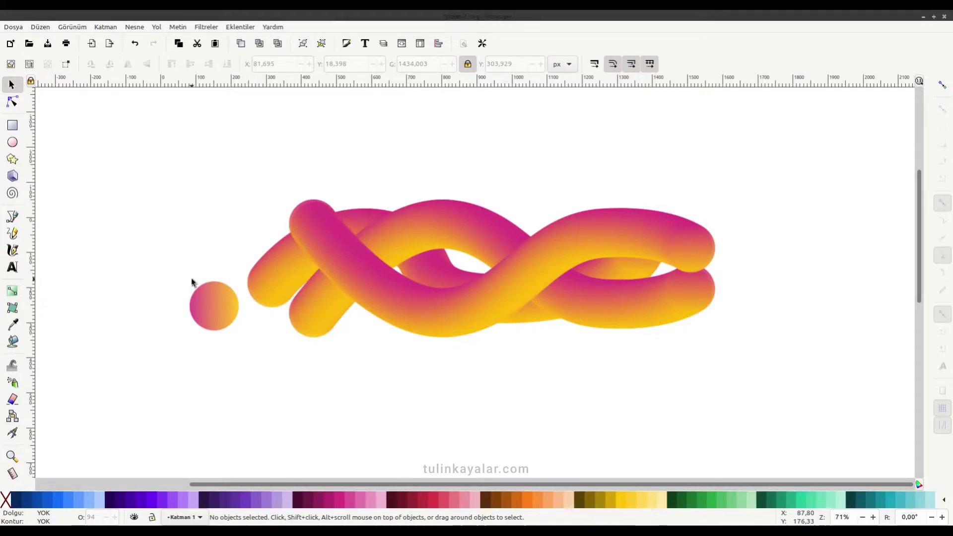
pyautogui.click(195, 307)
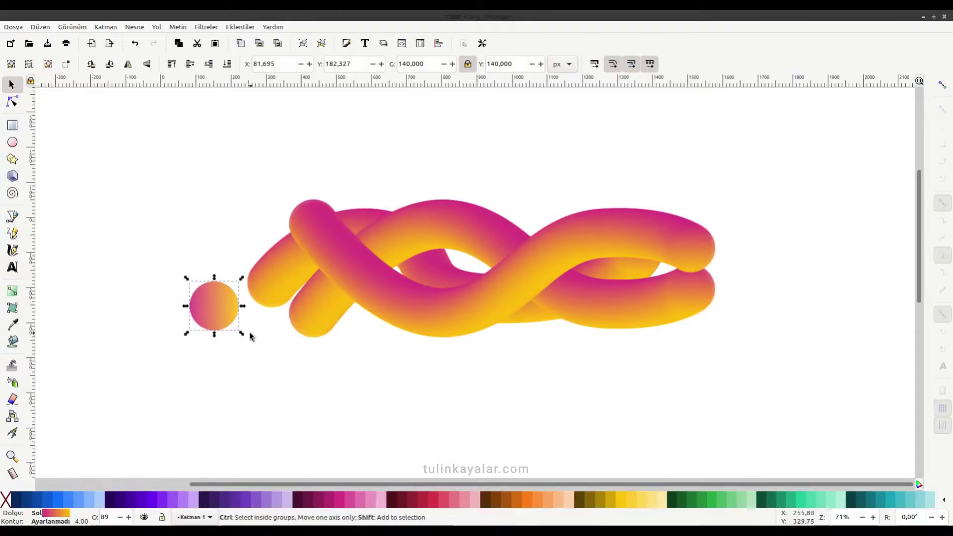
pyautogui.moveTo(242, 332); pyautogui.dragTo(232, 316)
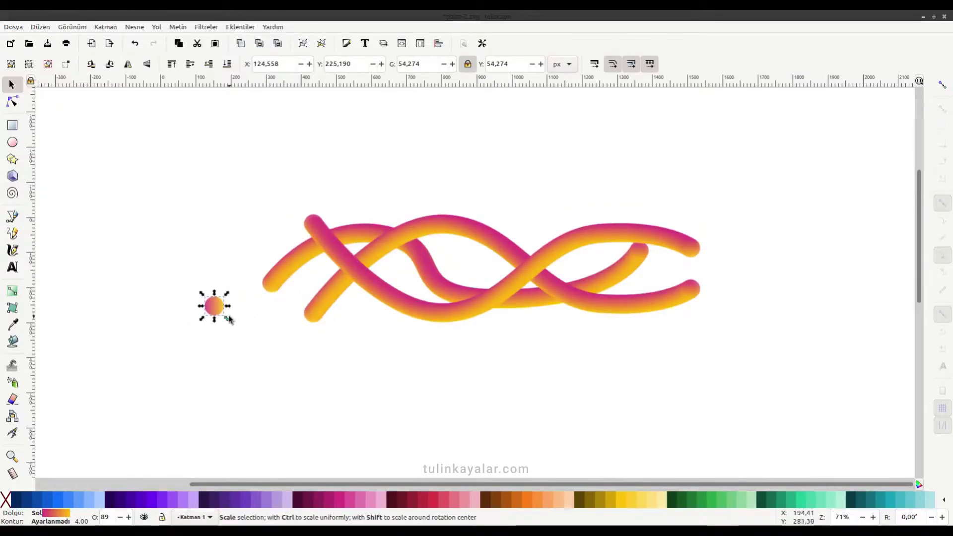
pyautogui.moveTo(230, 318); pyautogui.dragTo(243, 351)
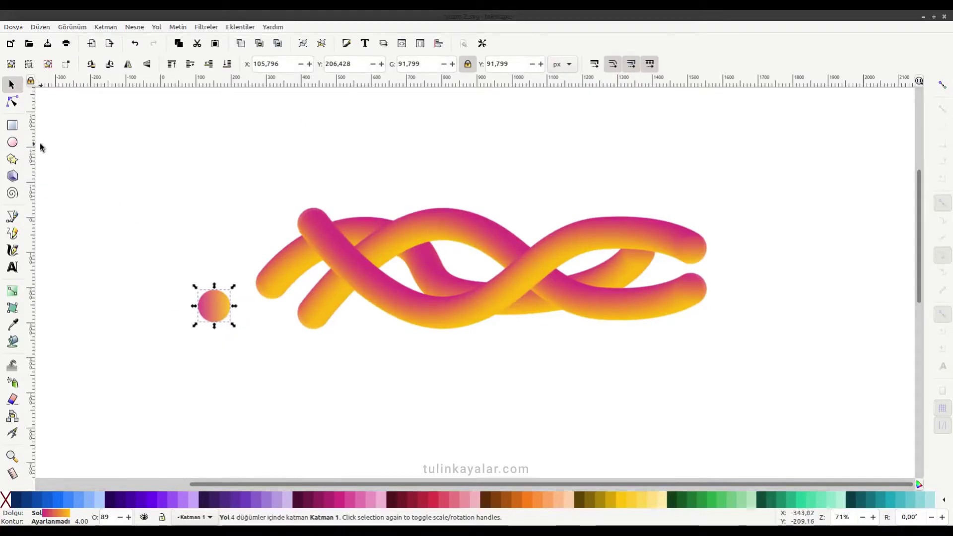
# Drag the circle's gradient start and end stops inward to deepen the pink and rebalance the yellow
pyautogui.click(17, 103)
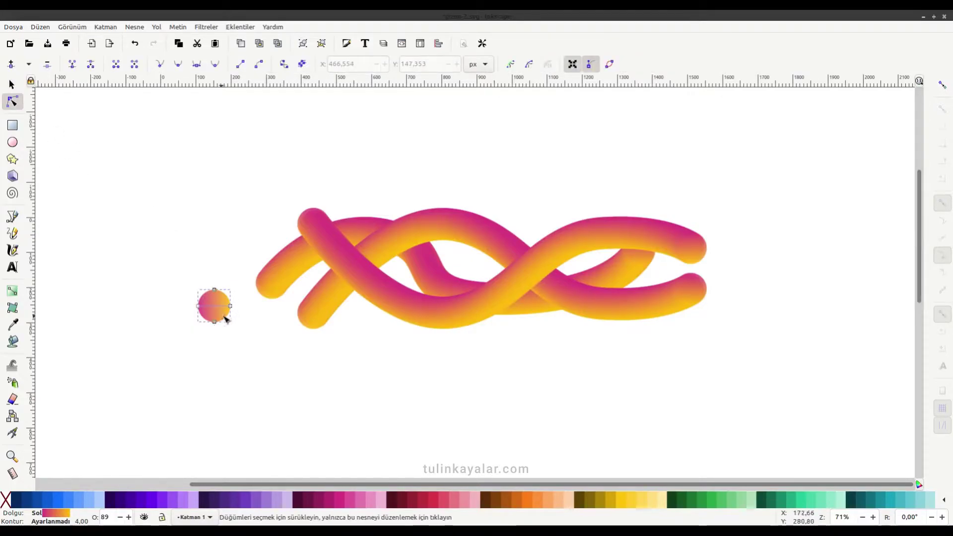
pyautogui.moveTo(231, 306)
pyautogui.mouseDown()
pyautogui.moveTo(211, 304)
pyautogui.moveTo(224, 318)
pyautogui.mouseUp()
pyautogui.click(200, 308)
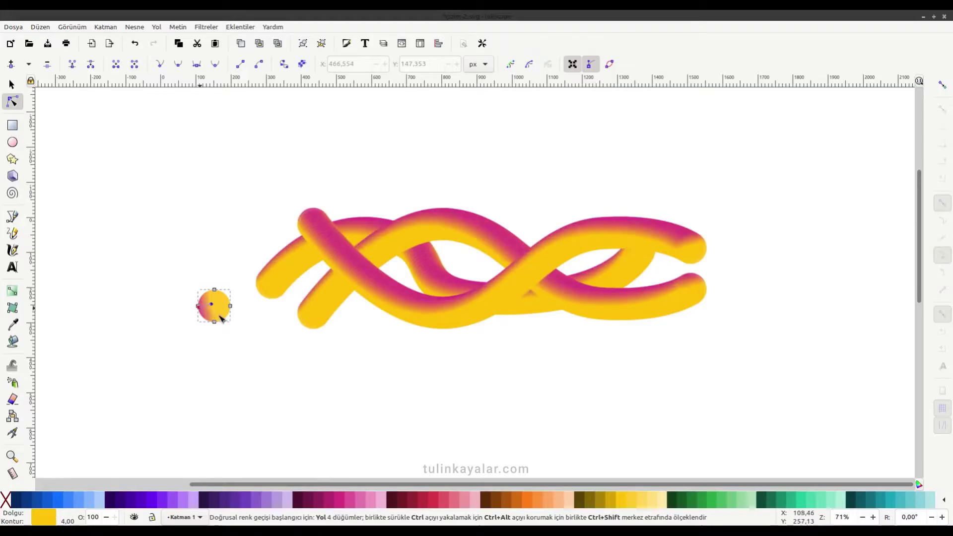
pyautogui.click(221, 314)
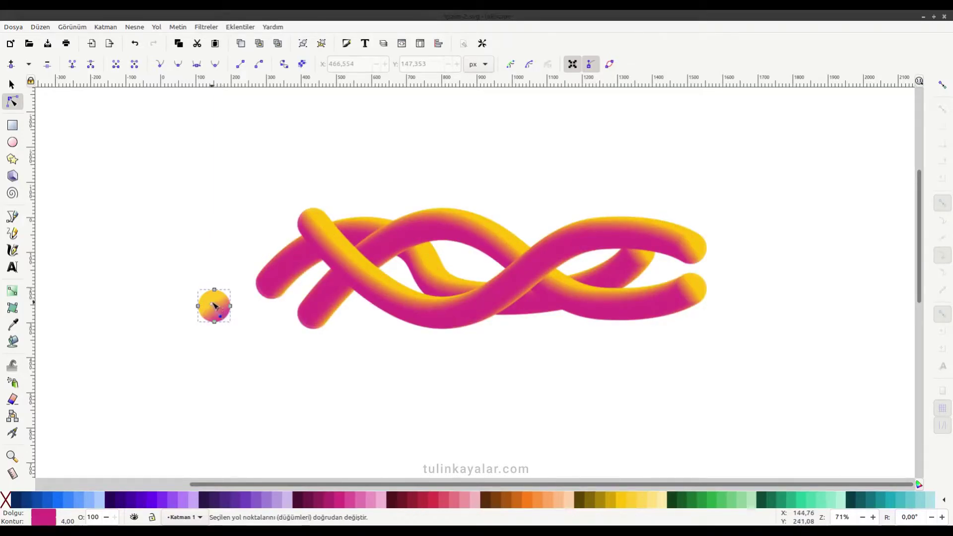
pyautogui.moveTo(221, 314)
pyautogui.mouseDown()
pyautogui.moveTo(212, 303)
pyautogui.moveTo(228, 325)
pyautogui.mouseUp()
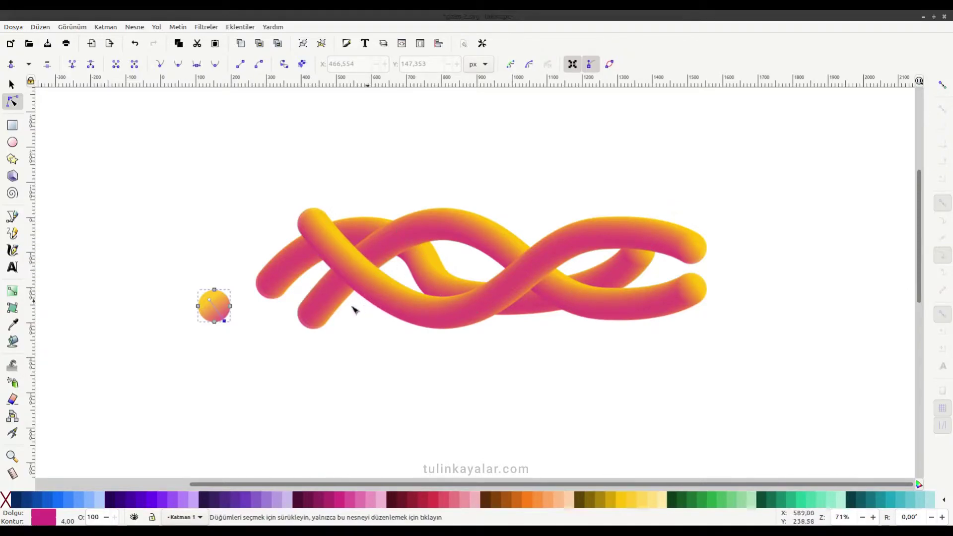
pyautogui.click(242, 178)
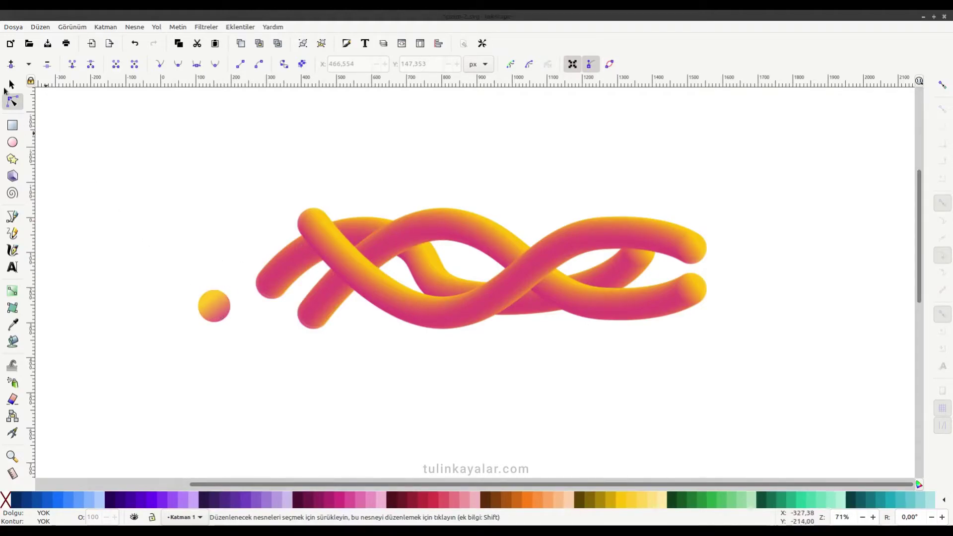
pyautogui.click(12, 85)
pyautogui.click(210, 314)
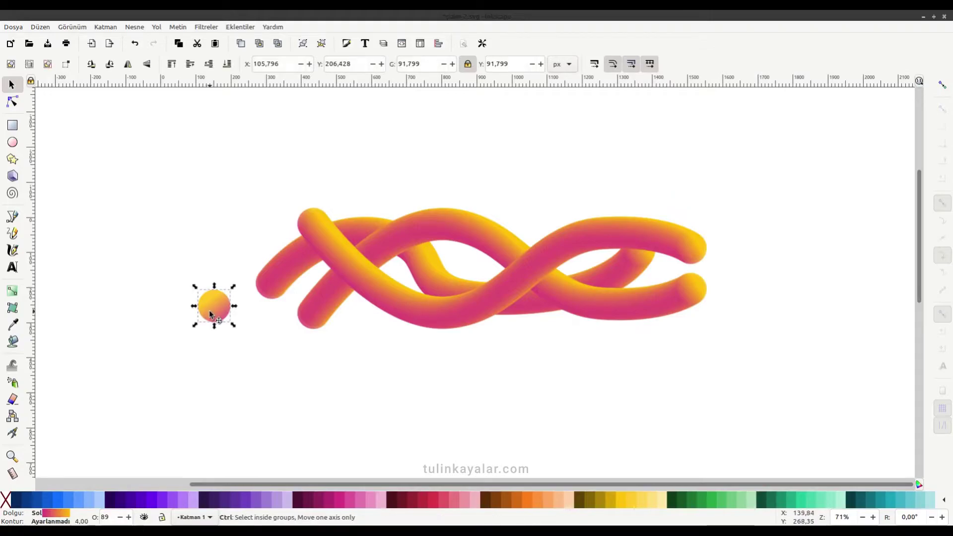
# Duplicate the gradient circle and place the copy up and to the left
pyautogui.click(211, 314)
pyautogui.hotkey('ctrl', 'd')
pyautogui.moveTo(210, 314); pyautogui.dragTo(190, 229)
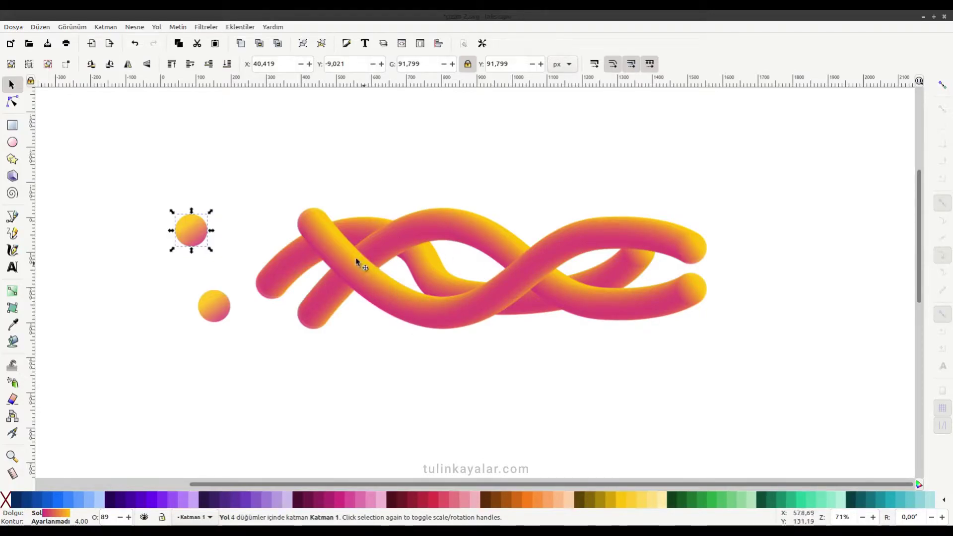
# Group the pink-orange ribbon strands and move the group up to reveal the wavy paths
pyautogui.click(339, 283)
pyautogui.keyDown('shift'); pyautogui.click(280, 275); pyautogui.keyUp('shift')
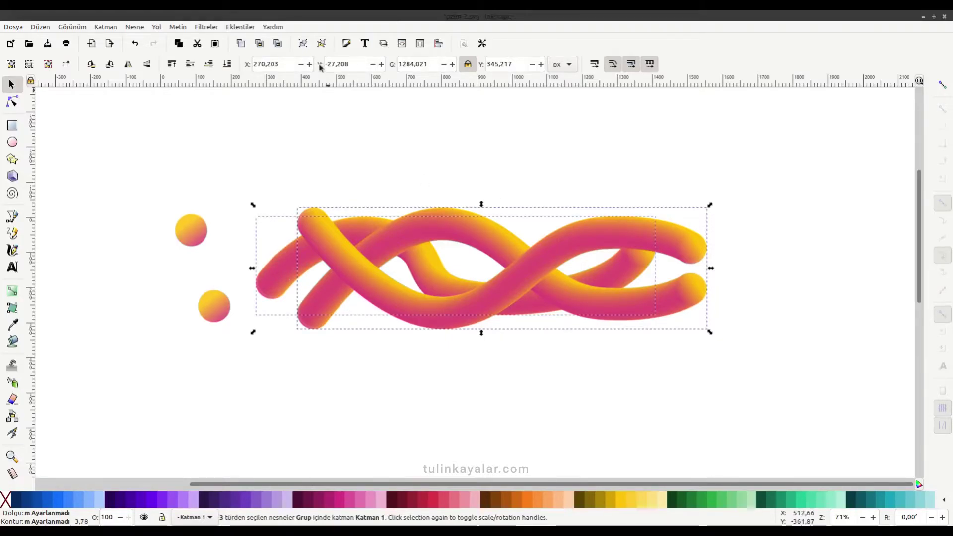
pyautogui.click(305, 49)
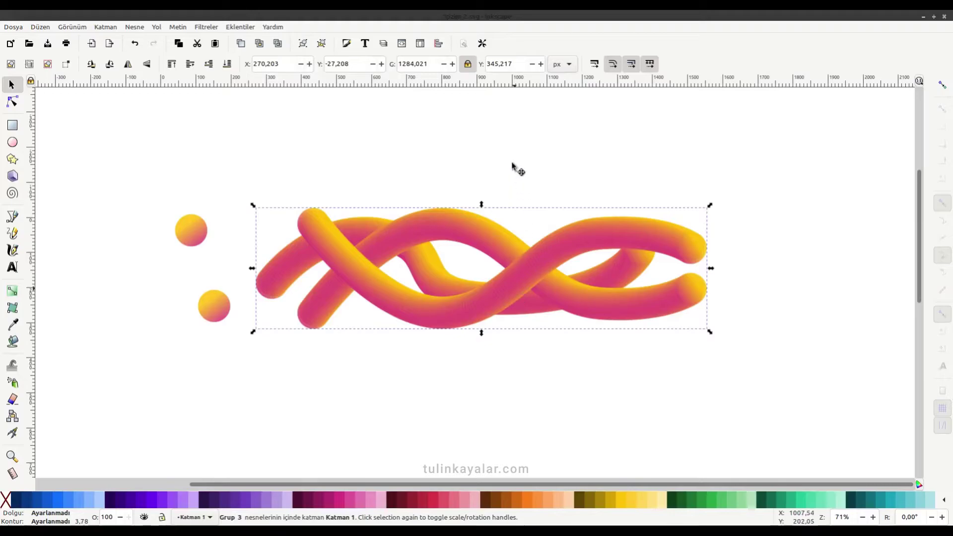
pyautogui.moveTo(516, 169); pyautogui.dragTo(505, 127)
pyautogui.click(295, 324)
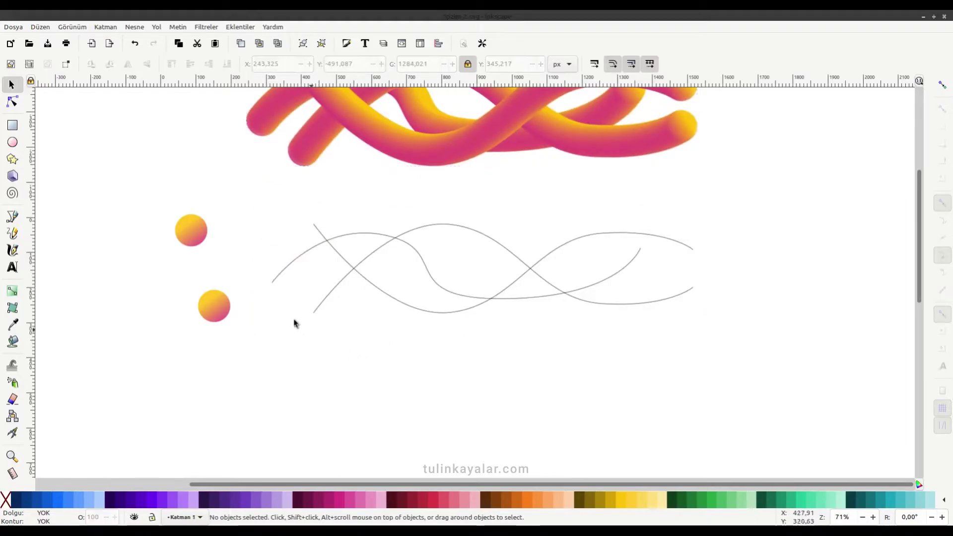
# Reposition the two circles beside the paths and duplicate one as a third copy
pyautogui.moveTo(217, 318); pyautogui.dragTo(224, 371)
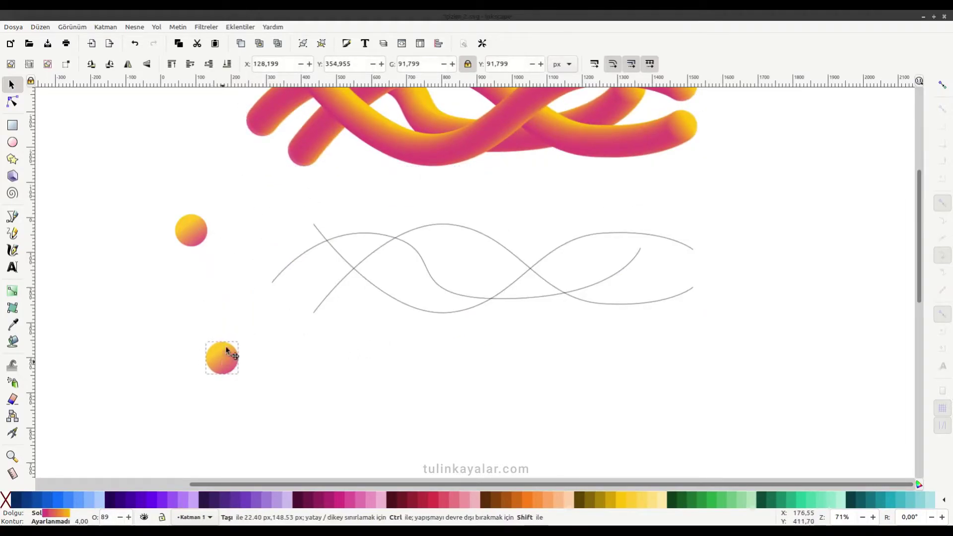
pyautogui.moveTo(197, 228)
pyautogui.mouseDown()
pyautogui.moveTo(214, 288)
pyautogui.moveTo(212, 226)
pyautogui.mouseUp()
pyautogui.hotkey('ctrl', 'd')
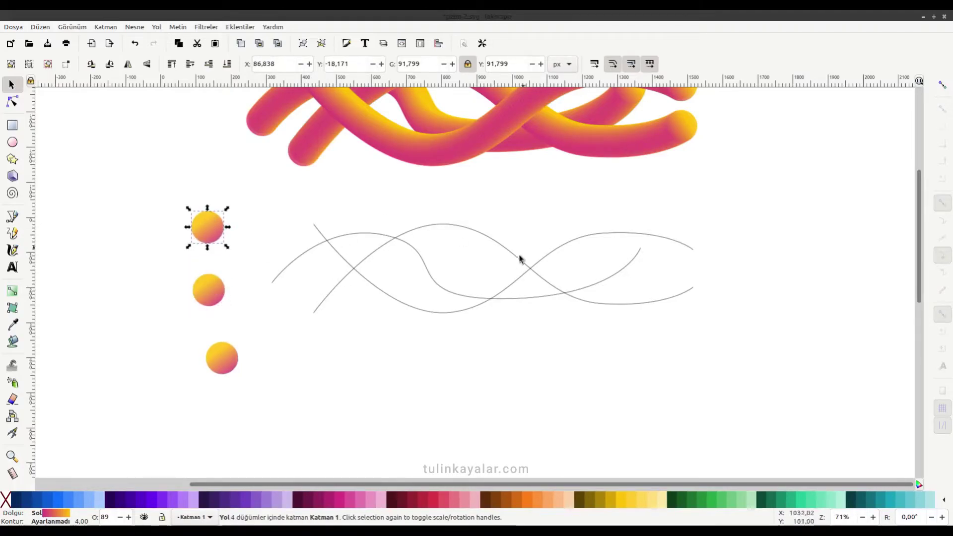
# Make the top circle's gradient fade from yellow to purple
pyautogui.click(12, 102)
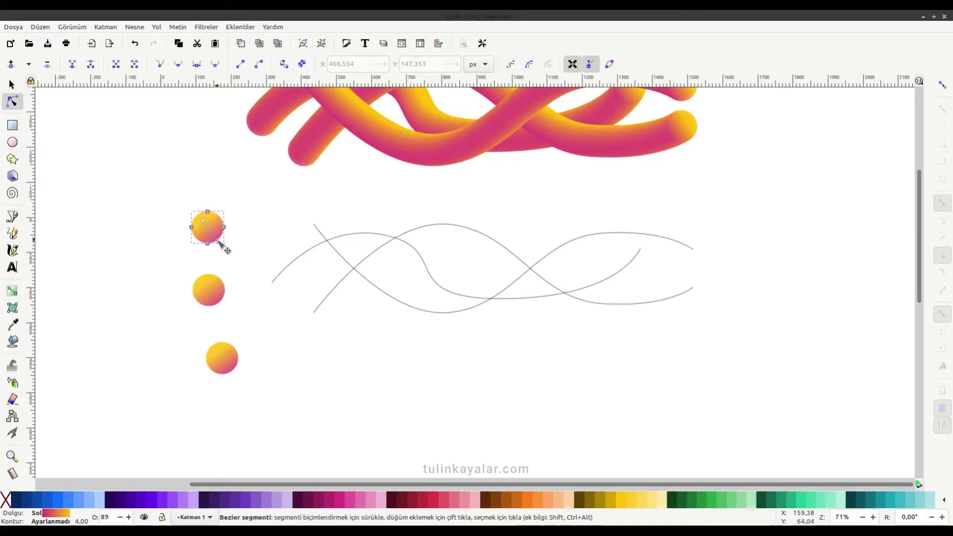
pyautogui.click(217, 242)
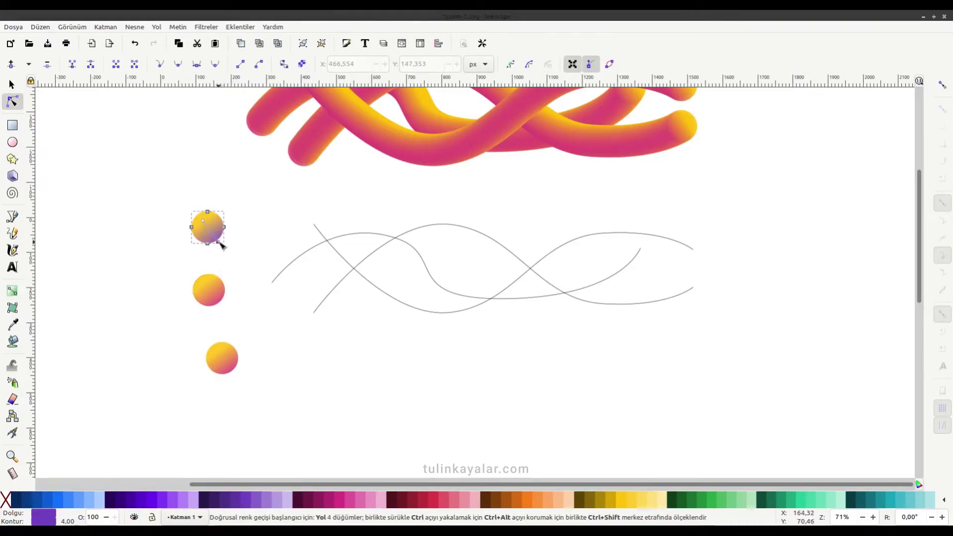
pyautogui.moveTo(216, 241); pyautogui.dragTo(203, 219)
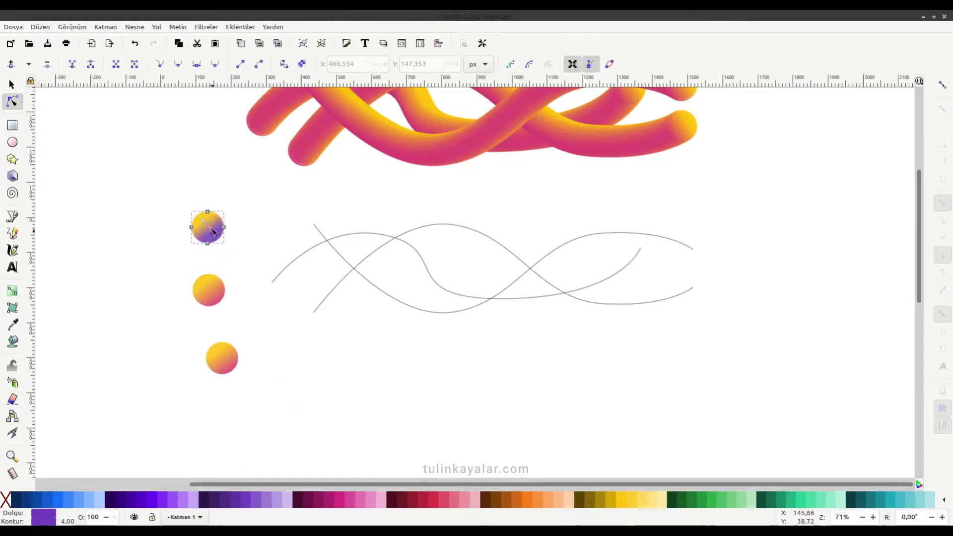
# Recolour the middle circle's gradient stops teal and green, then deselect
pyautogui.click(212, 291)
pyautogui.click(219, 304)
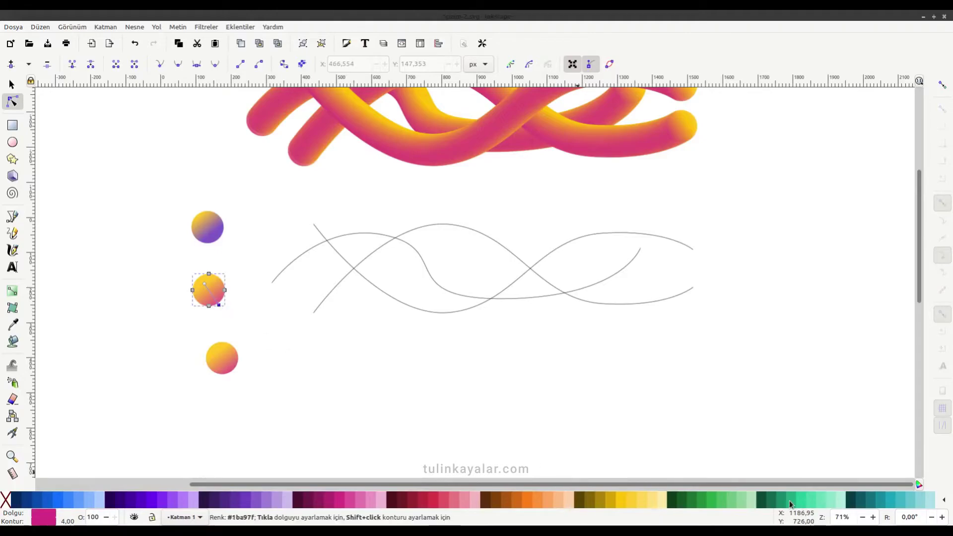
pyautogui.click(839, 501)
pyautogui.click(902, 503)
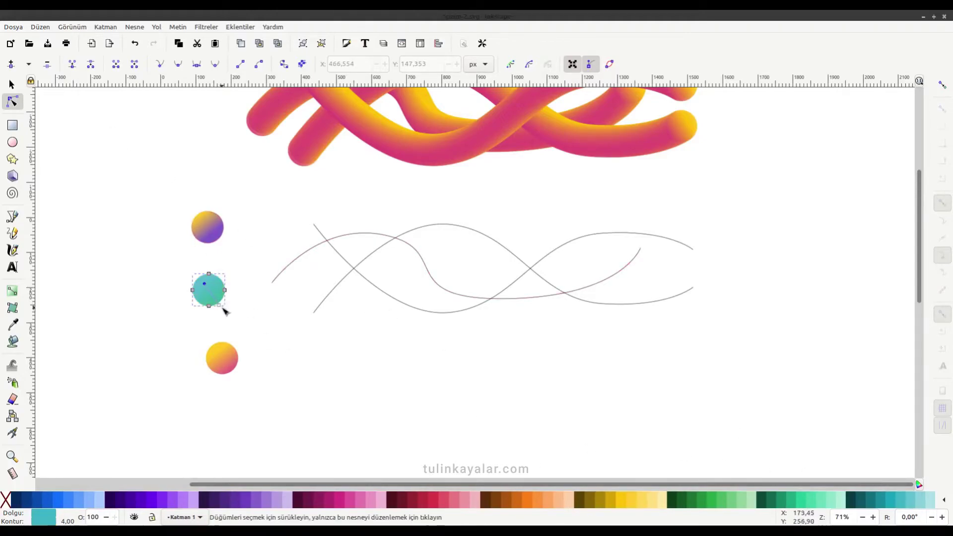
pyautogui.click(212, 295)
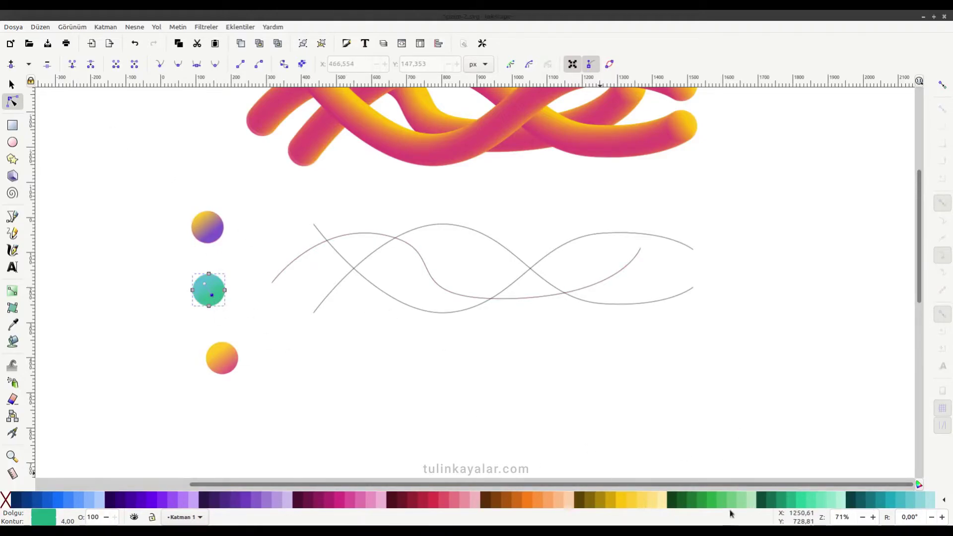
pyautogui.click(688, 499)
pyautogui.press('s')
pyautogui.press('Escape')
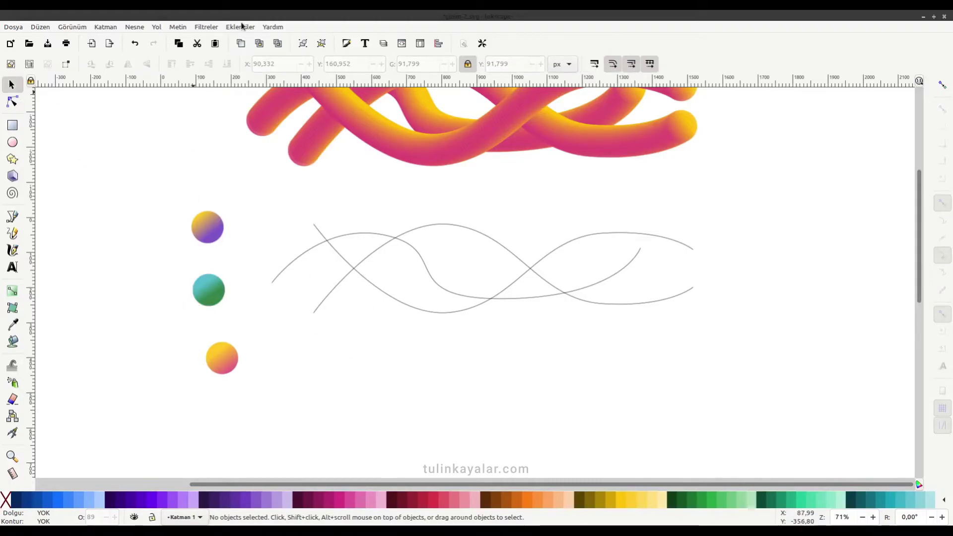
pyautogui.click(242, 27)
pyautogui.moveTo(260, 218)
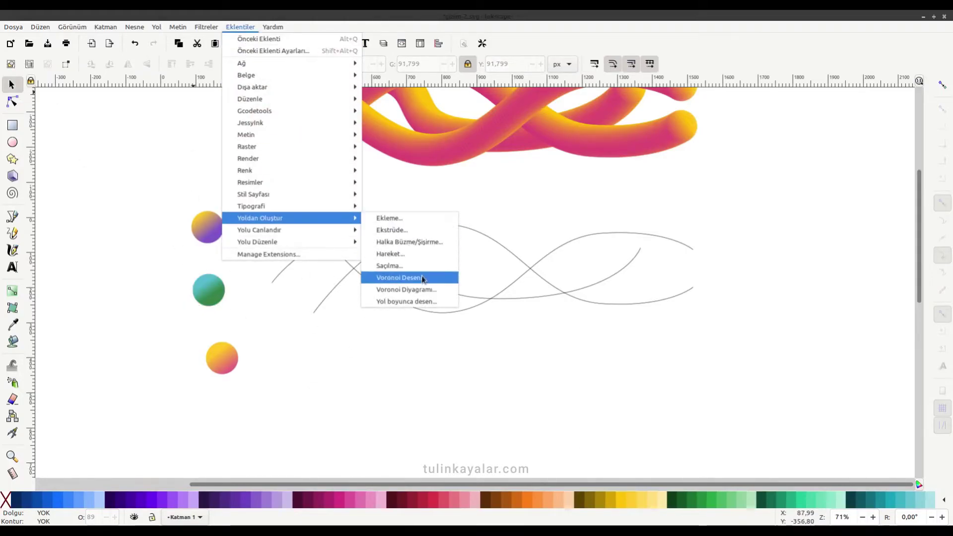
pyautogui.click(406, 301)
pyautogui.moveTo(449, 153)
pyautogui.mouseDown()
pyautogui.moveTo(739, 165)
pyautogui.moveTo(734, 158)
pyautogui.mouseUp()
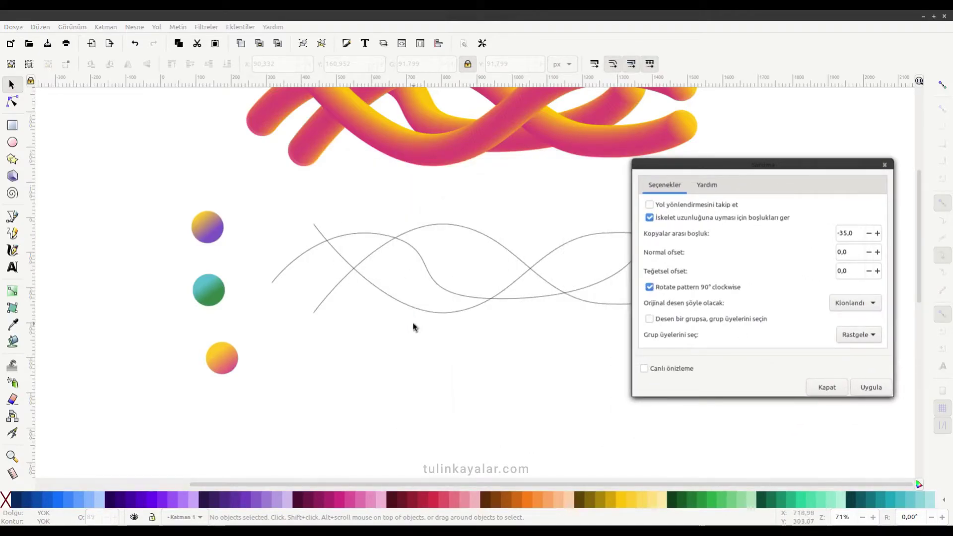
pyautogui.hscroll(2, 413, 326)
pyautogui.hscroll(1, 413, 326)
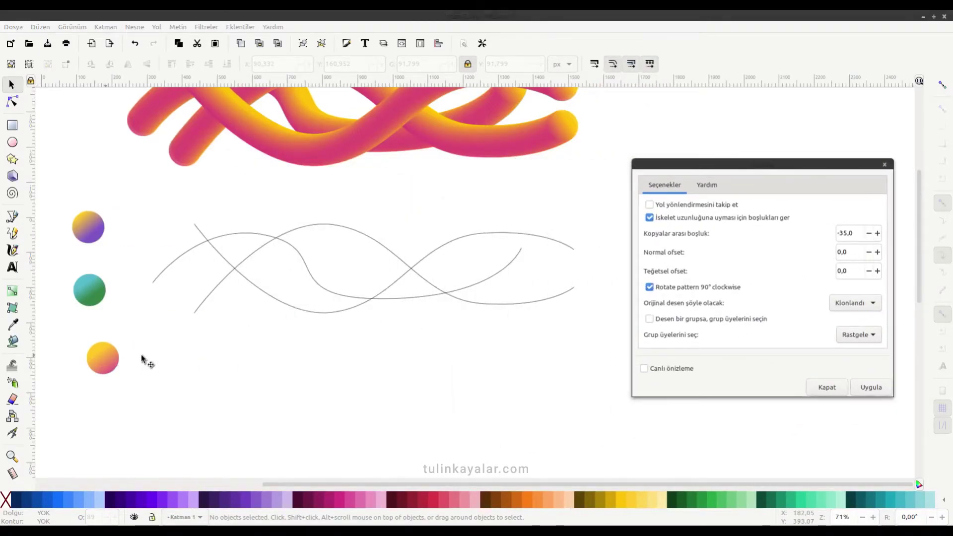
pyautogui.click(102, 358)
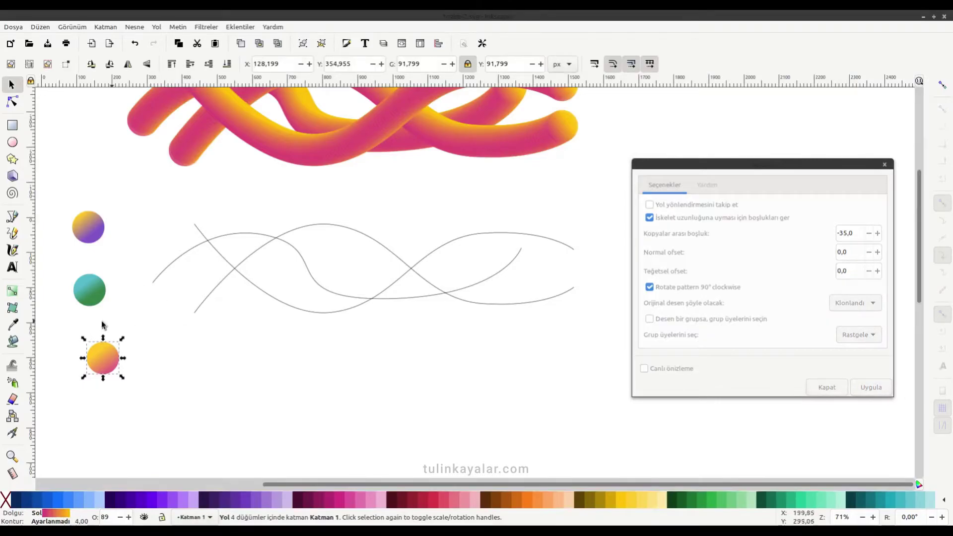
pyautogui.keyDown('shift'); pyautogui.click(196, 247); pyautogui.keyUp('shift')
pyautogui.click(639, 368)
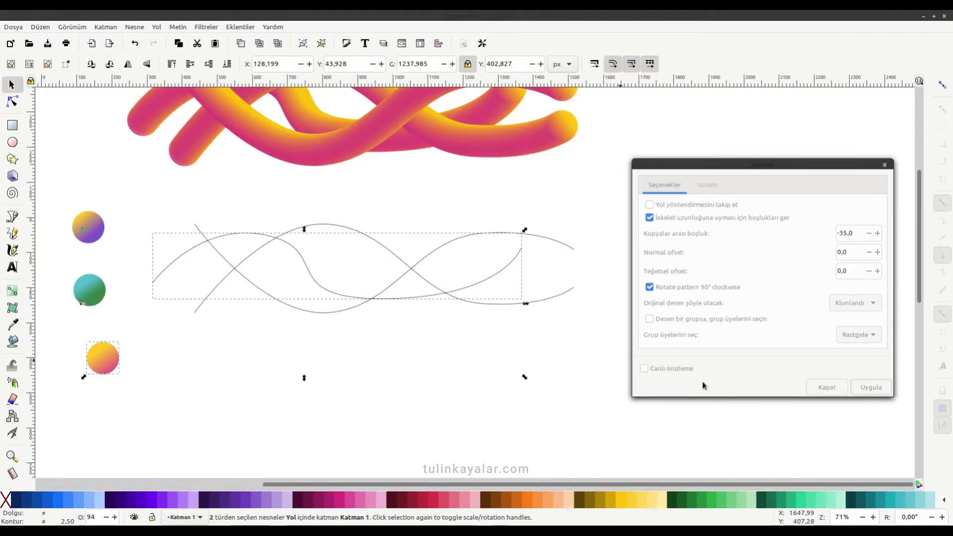
pyautogui.click(642, 369)
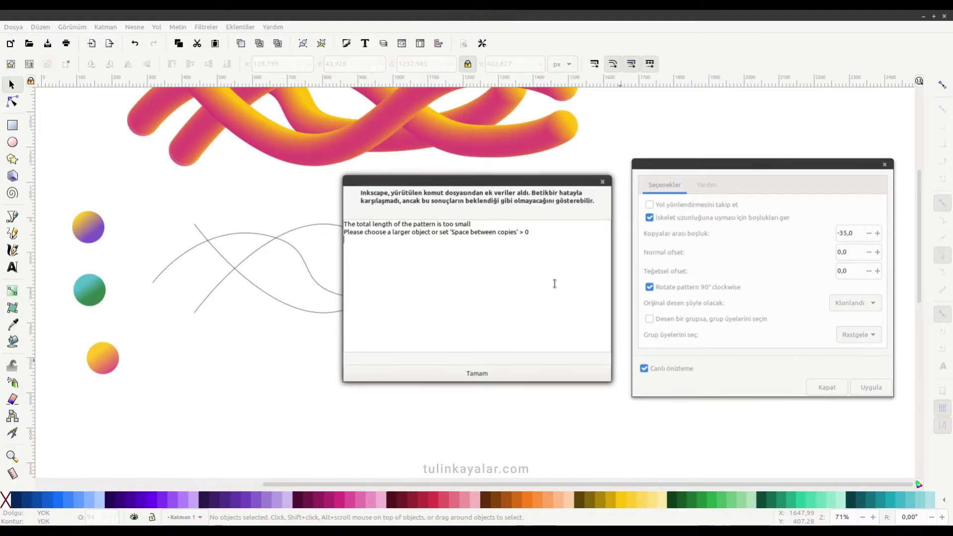
pyautogui.click(505, 374)
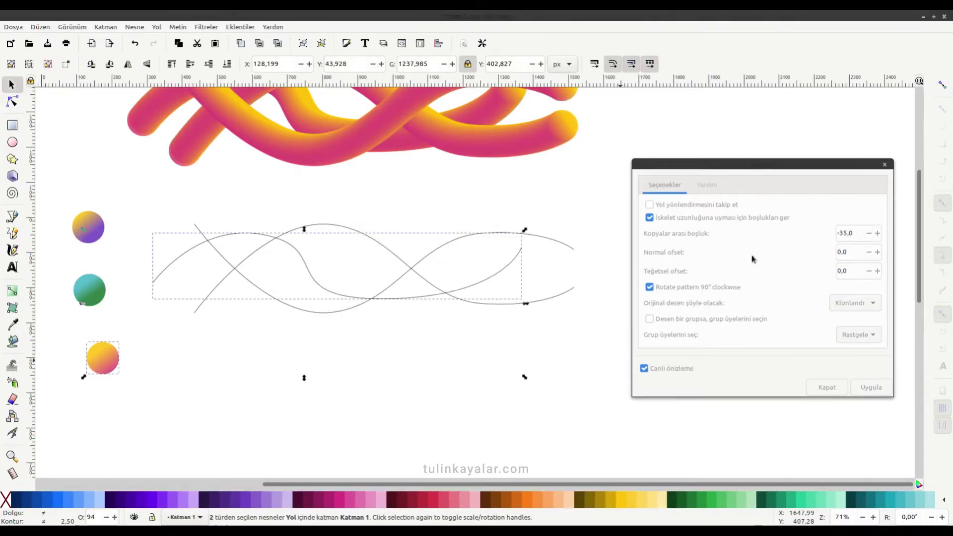
pyautogui.doubleClick(842, 233)
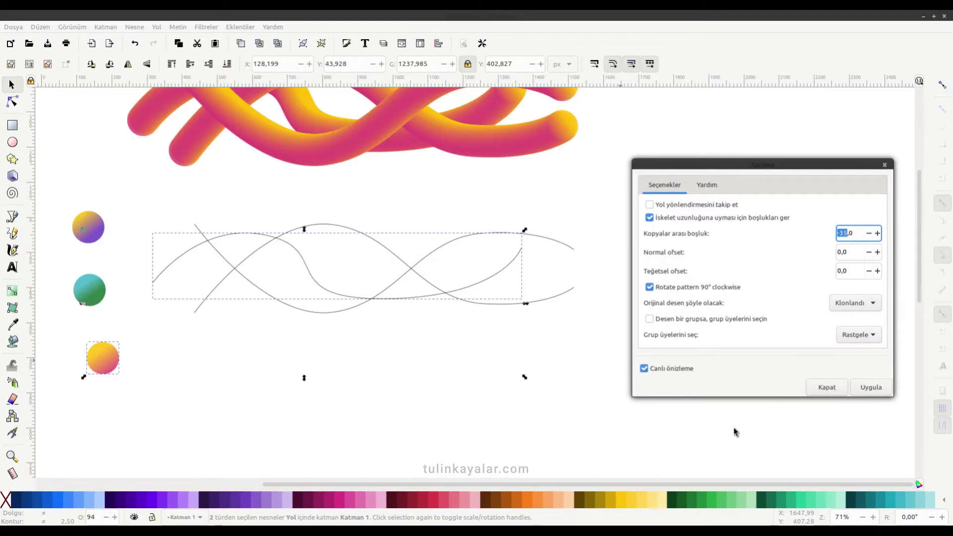
pyautogui.click(644, 369)
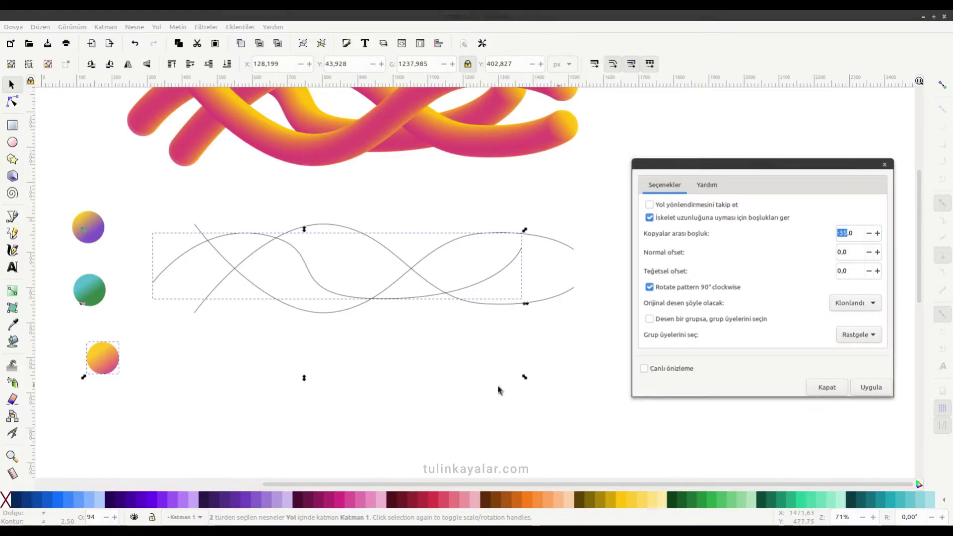
pyautogui.click(113, 359)
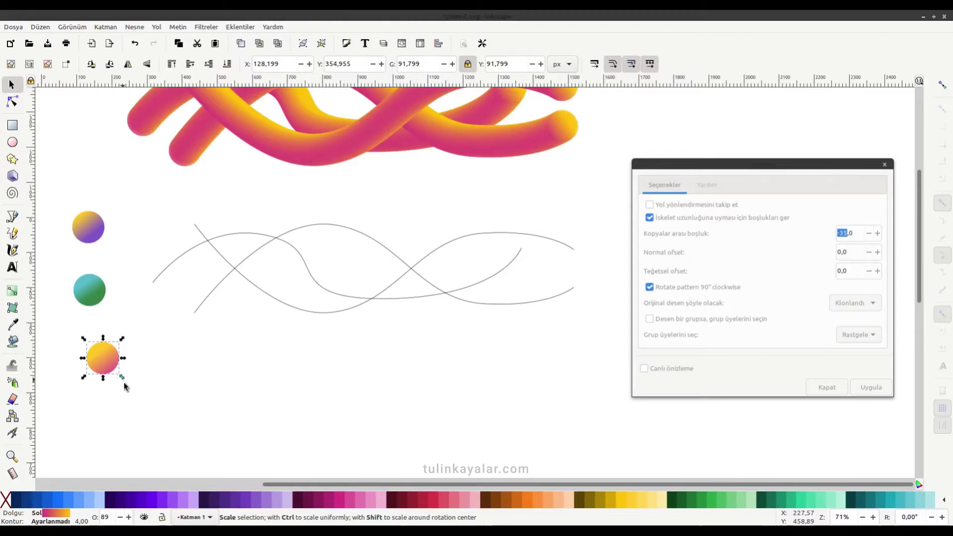
# Enlarge the yellow-pink circle to about 140% and preview it along a wavy curve
pyautogui.moveTo(125, 387); pyautogui.dragTo(128, 395)
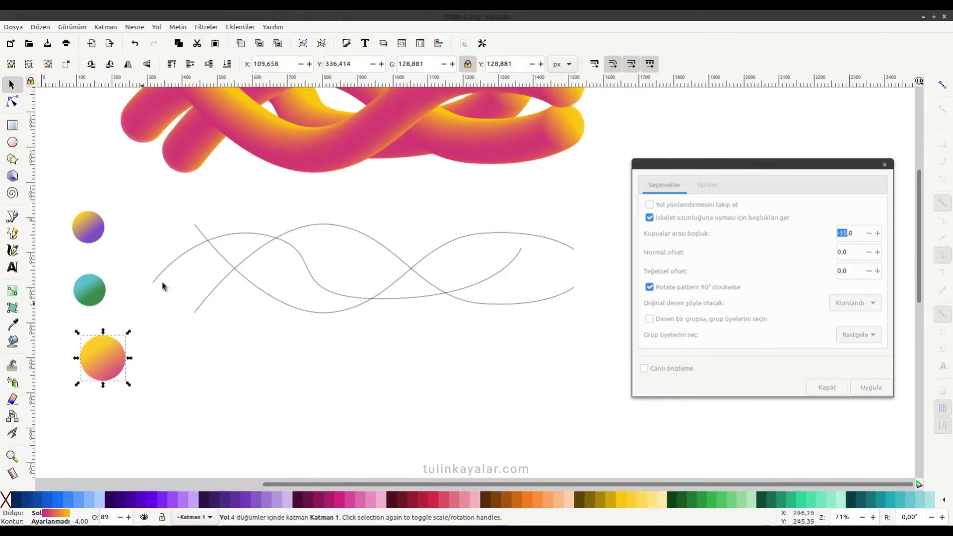
pyautogui.keyDown('shift'); pyautogui.click(202, 248); pyautogui.keyUp('shift')
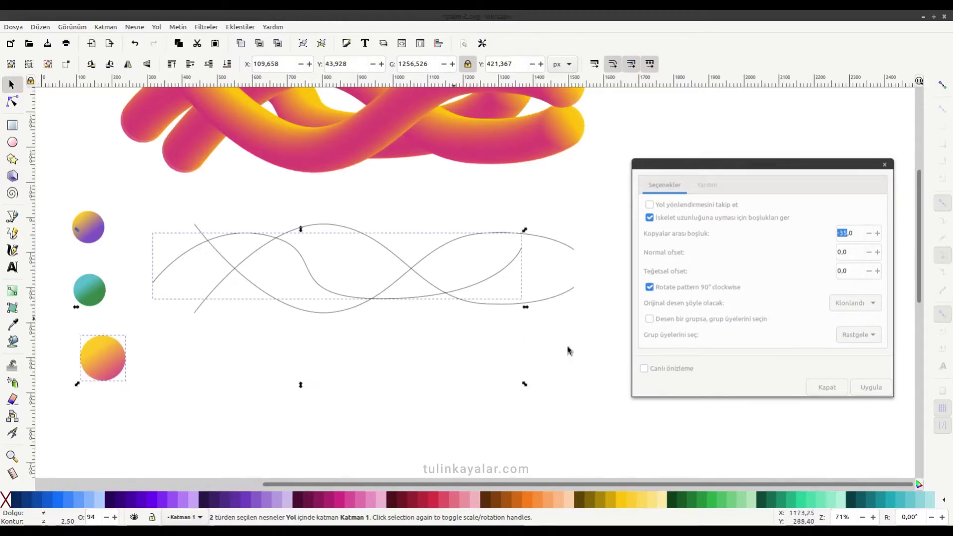
pyautogui.click(685, 387)
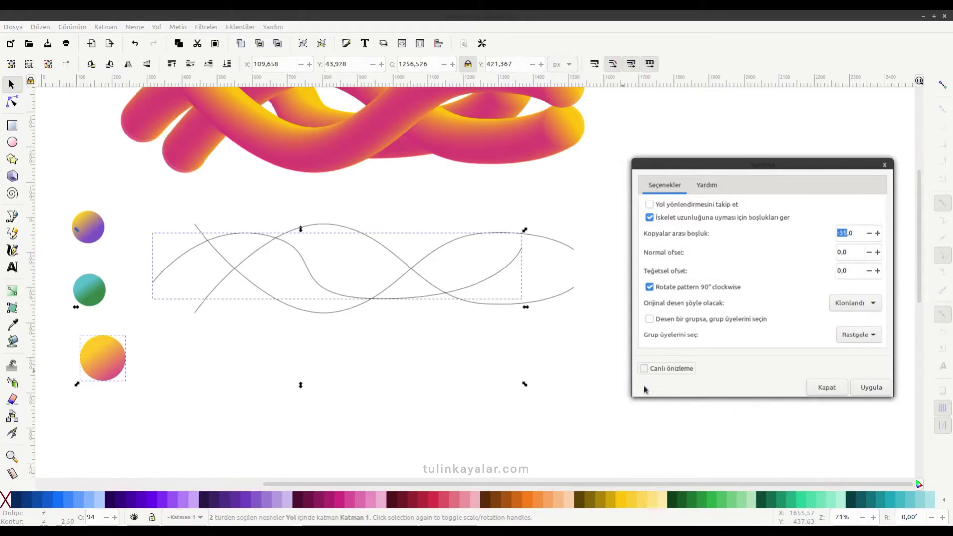
pyautogui.press('space')
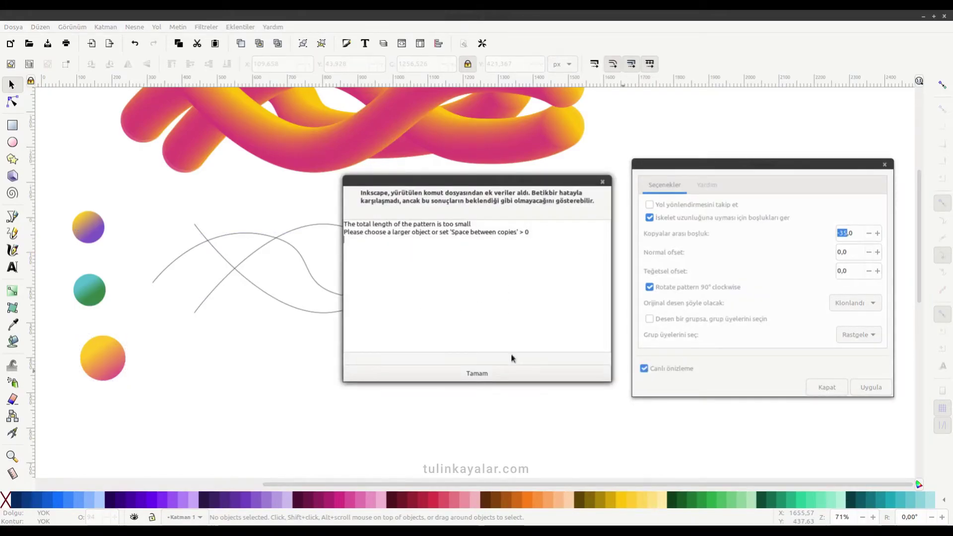
pyautogui.click(484, 377)
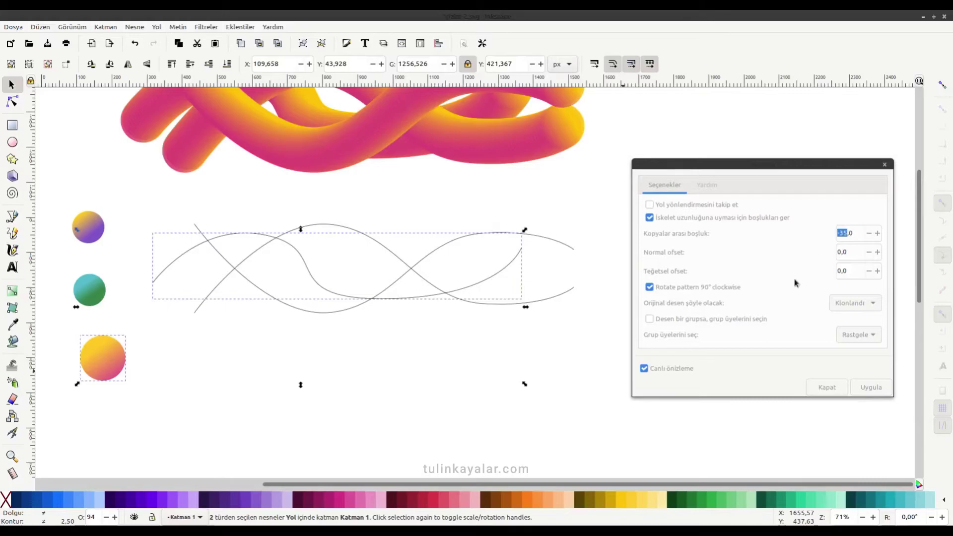
pyautogui.click(645, 368)
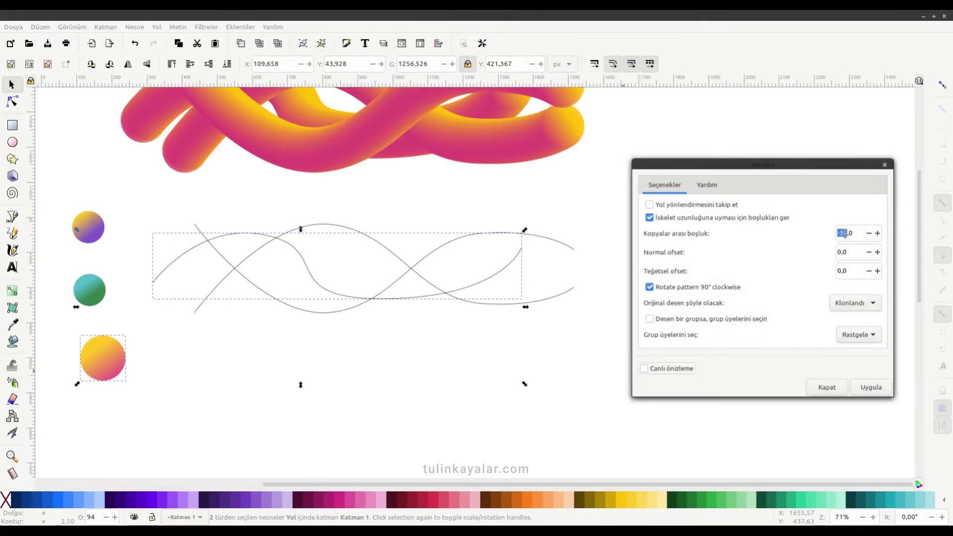
pyautogui.click(848, 234)
pyautogui.write('-25')
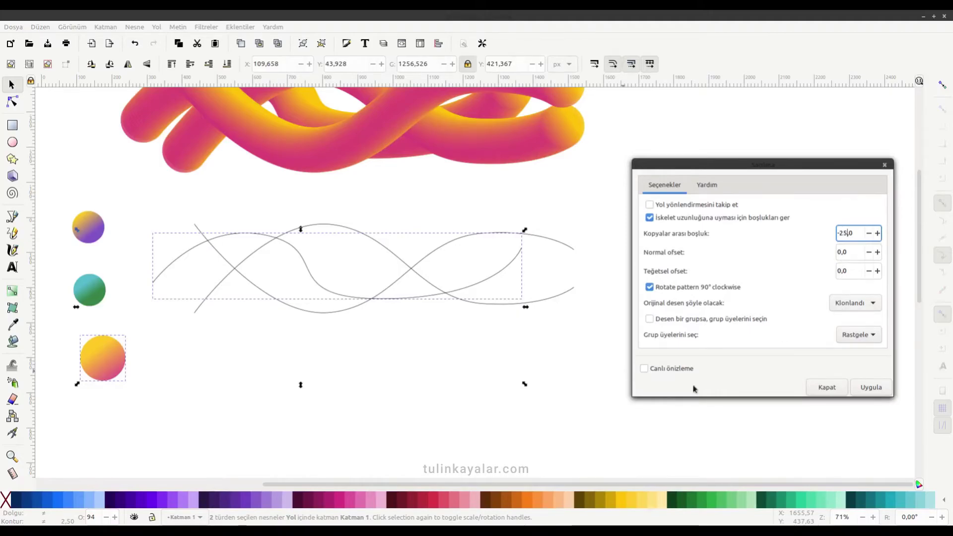
pyautogui.click(644, 375)
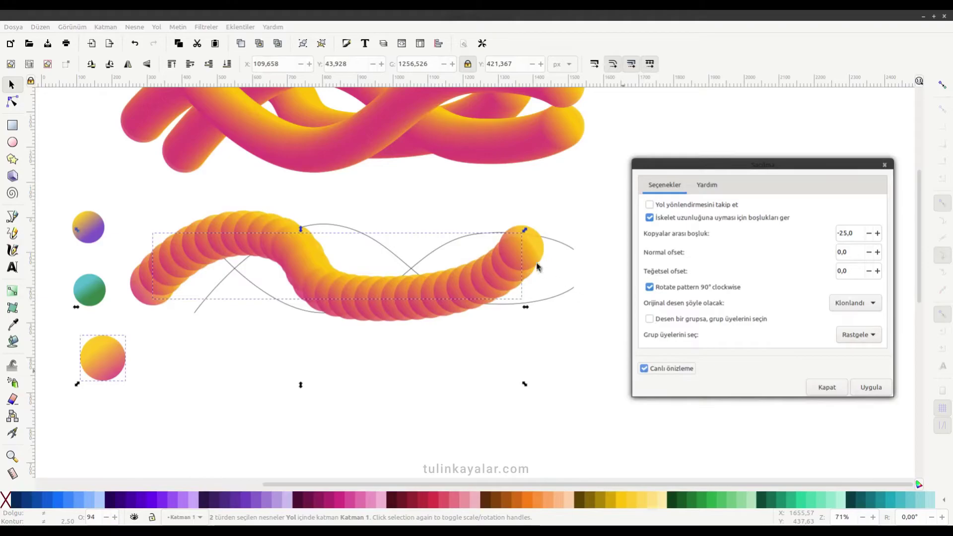
# Set copy spacing to -30, after trying -45 and -25, and apply the pattern
pyautogui.click(844, 233)
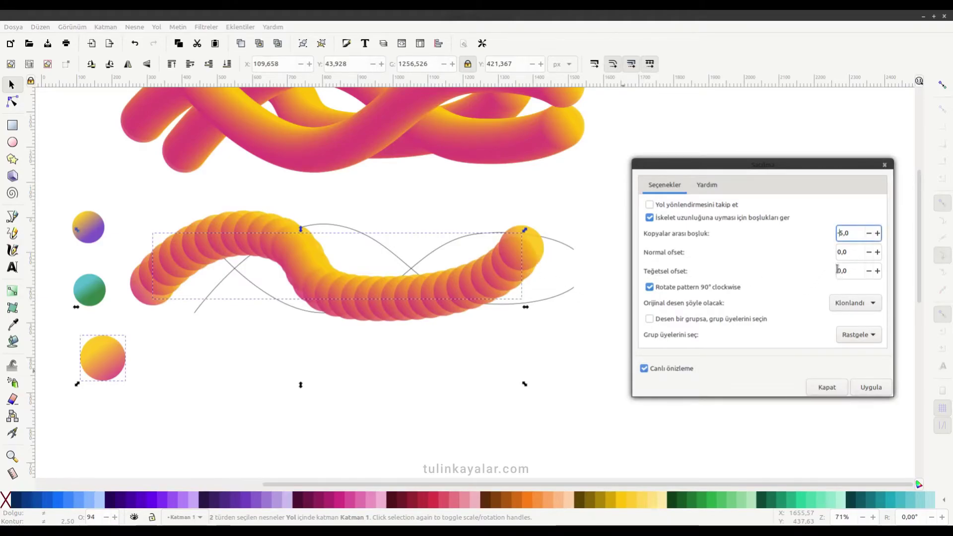
pyautogui.write('4')
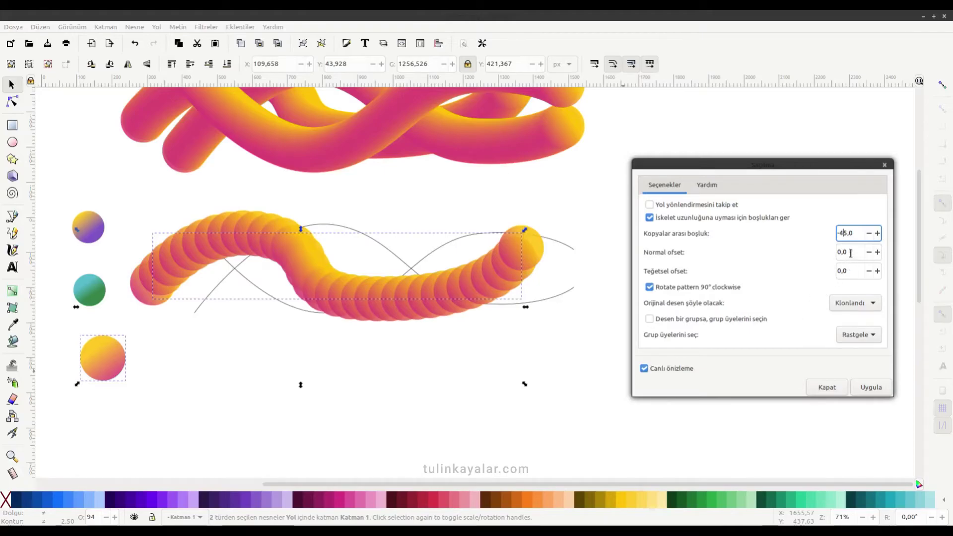
pyautogui.click(851, 253)
pyautogui.click(648, 371)
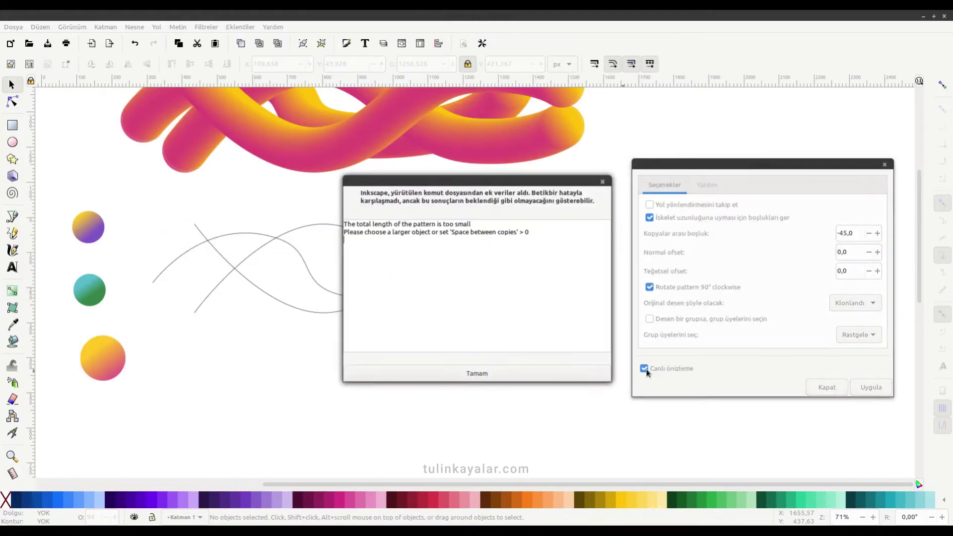
pyautogui.click(483, 375)
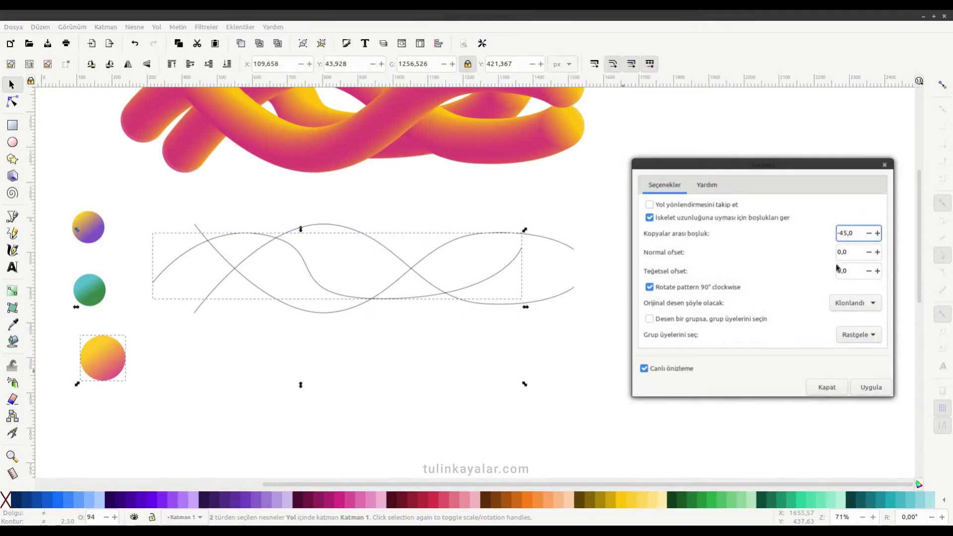
pyautogui.press('BackSpace')
pyautogui.press('BackSpace')
pyautogui.write('2')
pyautogui.click(854, 252)
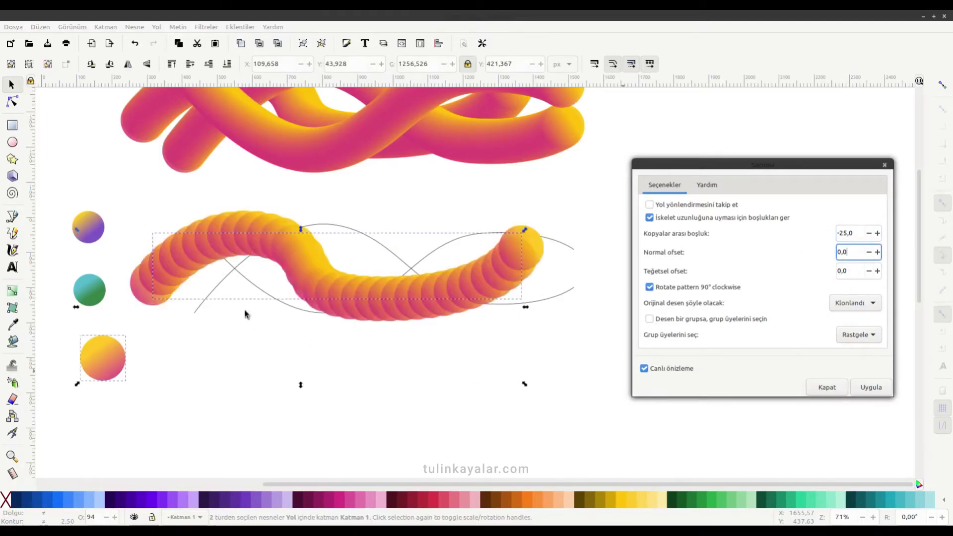
pyautogui.click(847, 234)
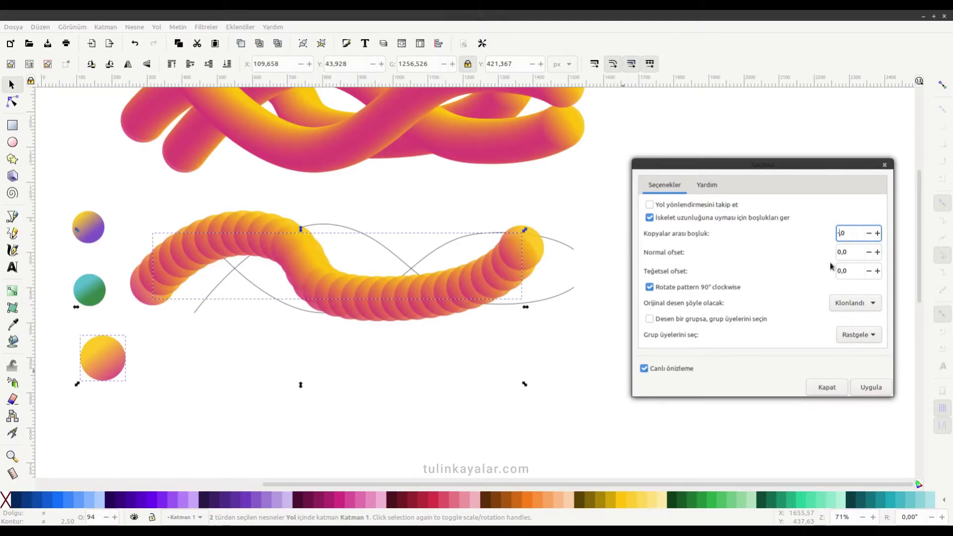
pyautogui.write('30')
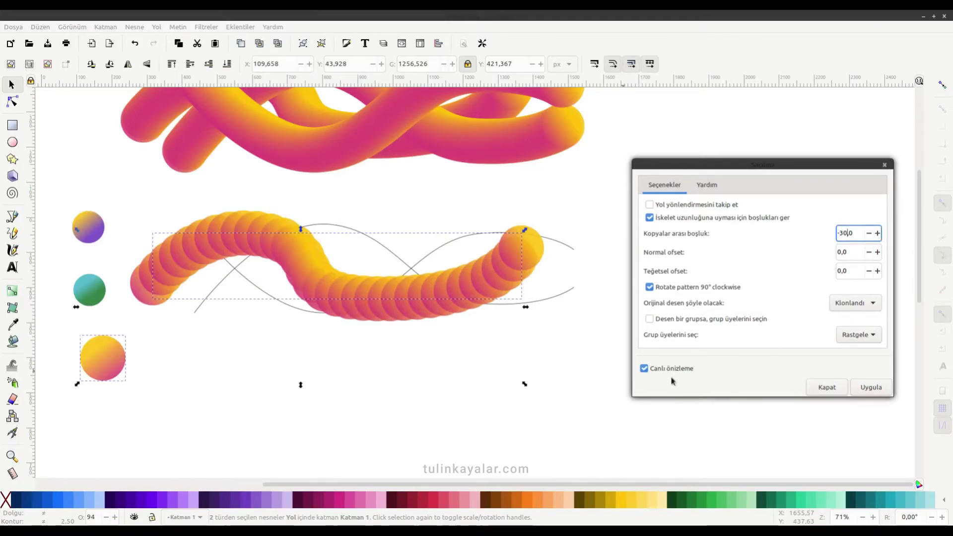
pyautogui.click(842, 253)
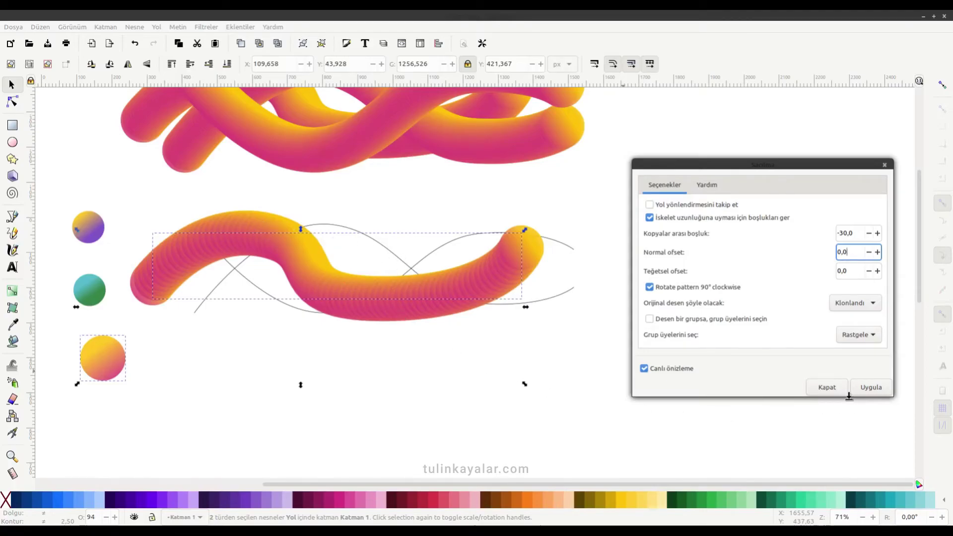
pyautogui.click(866, 389)
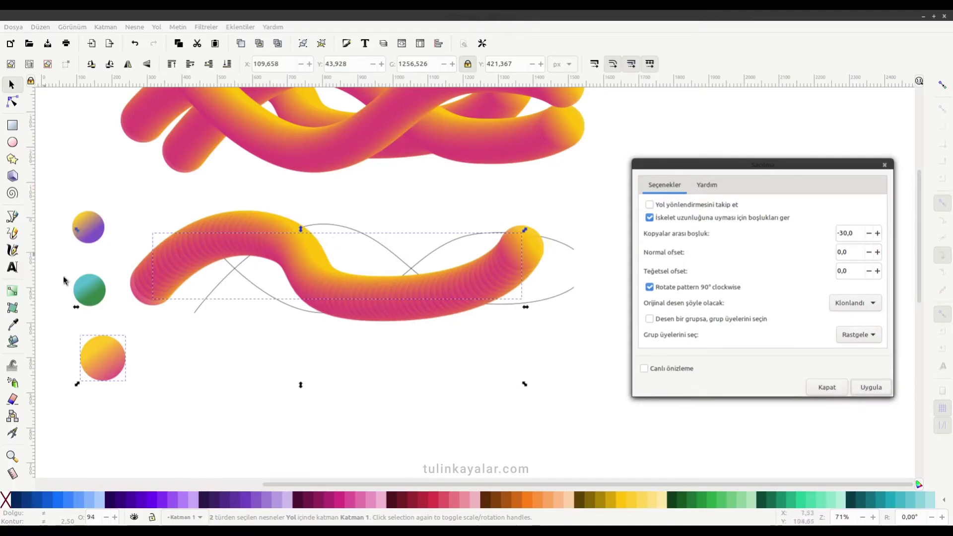
pyautogui.click(80, 293)
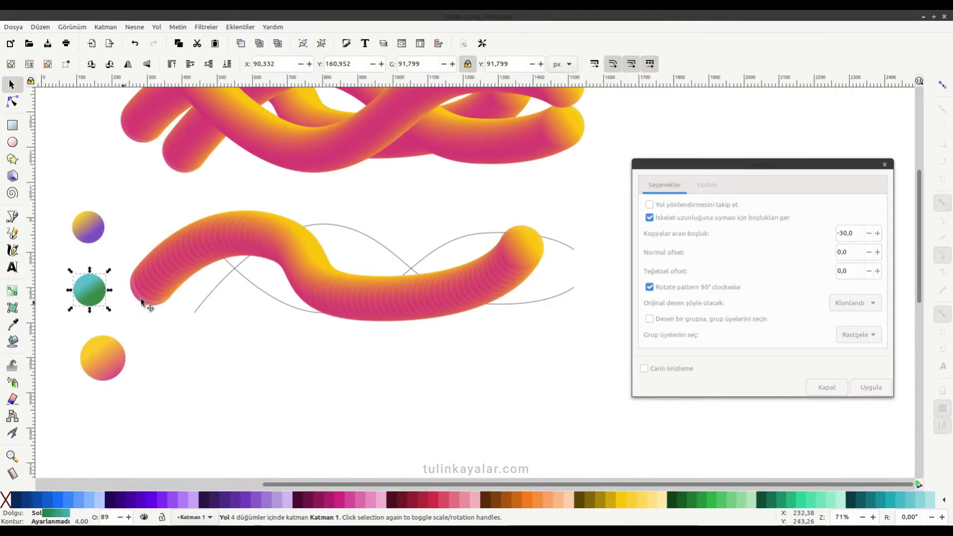
# Preview the teal circle as a pattern along a wavy curve
pyautogui.keyDown('shift'); pyautogui.click(346, 231); pyautogui.keyUp('shift')
pyautogui.click(708, 371)
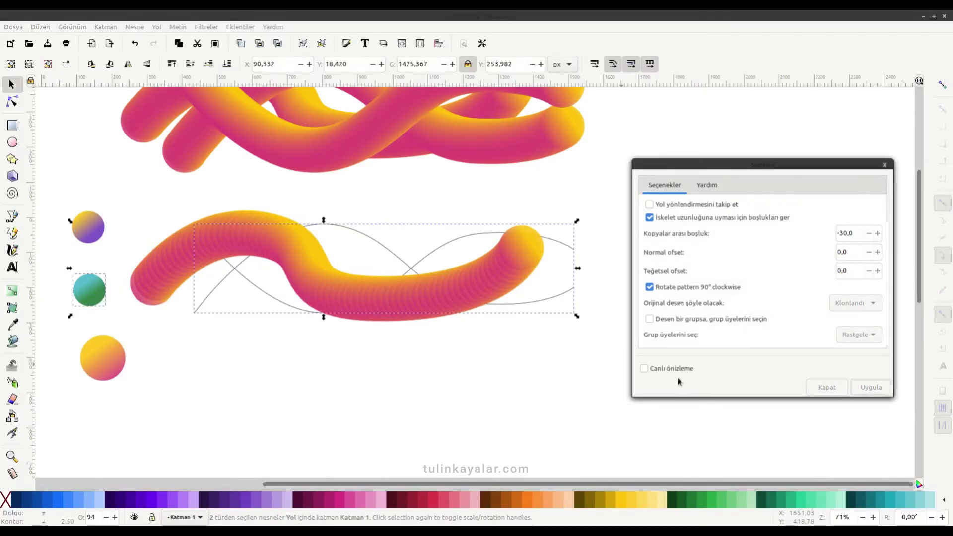
pyautogui.click(644, 370)
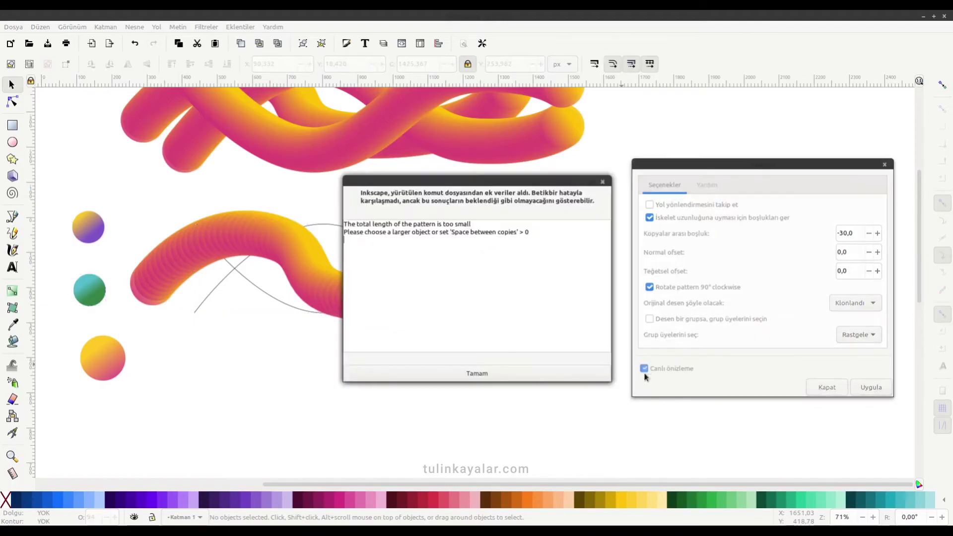
pyautogui.click(487, 378)
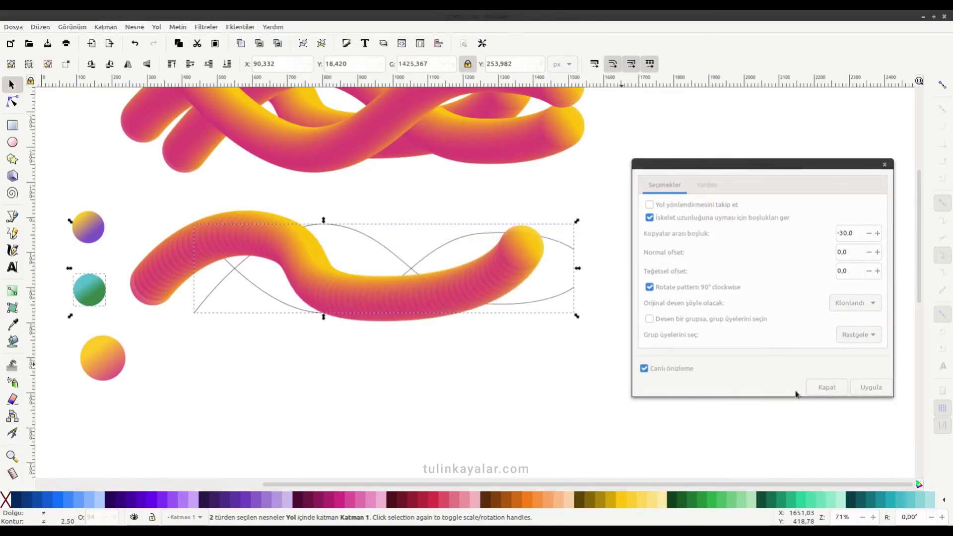
# Resize the teal and purple circles to match the yellow-pink circle using Paste Size
pyautogui.click(644, 368)
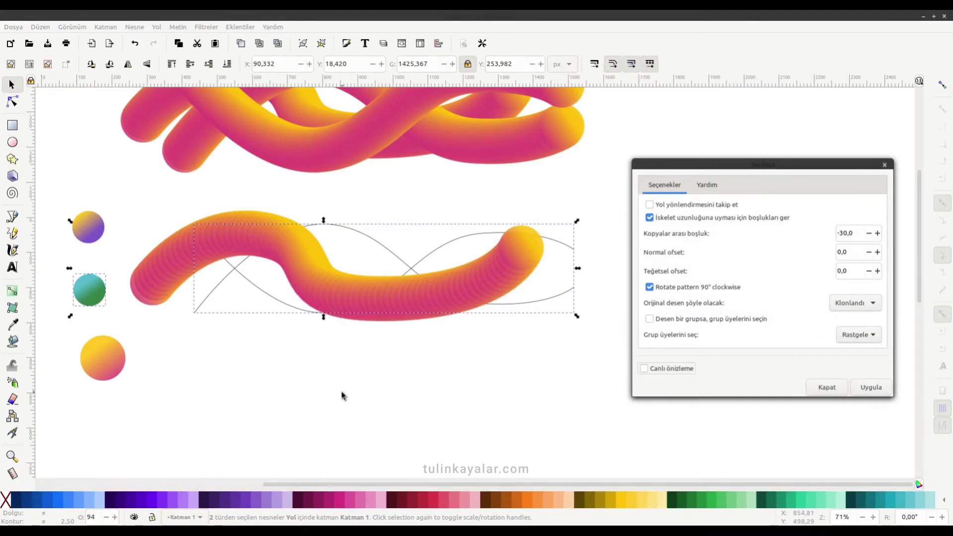
pyautogui.click(108, 355)
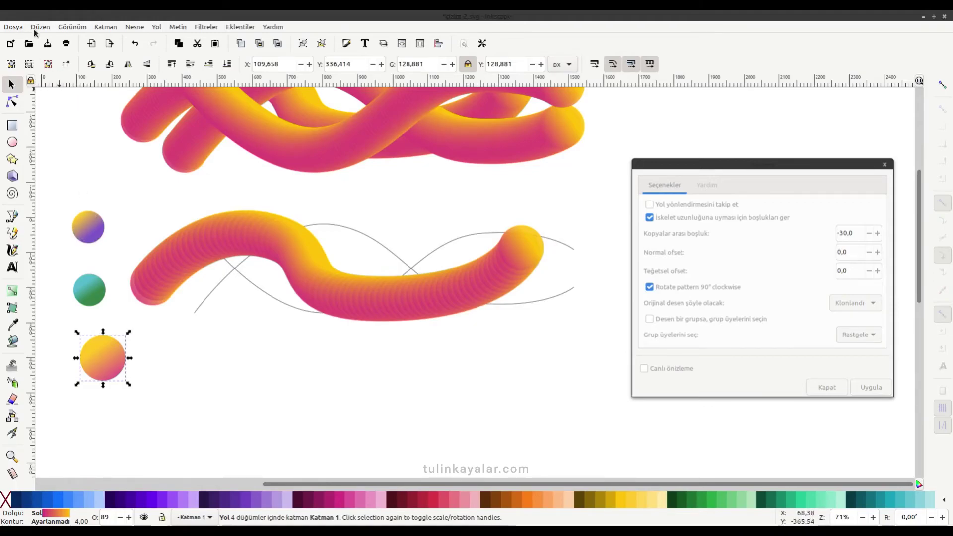
pyautogui.click(90, 289)
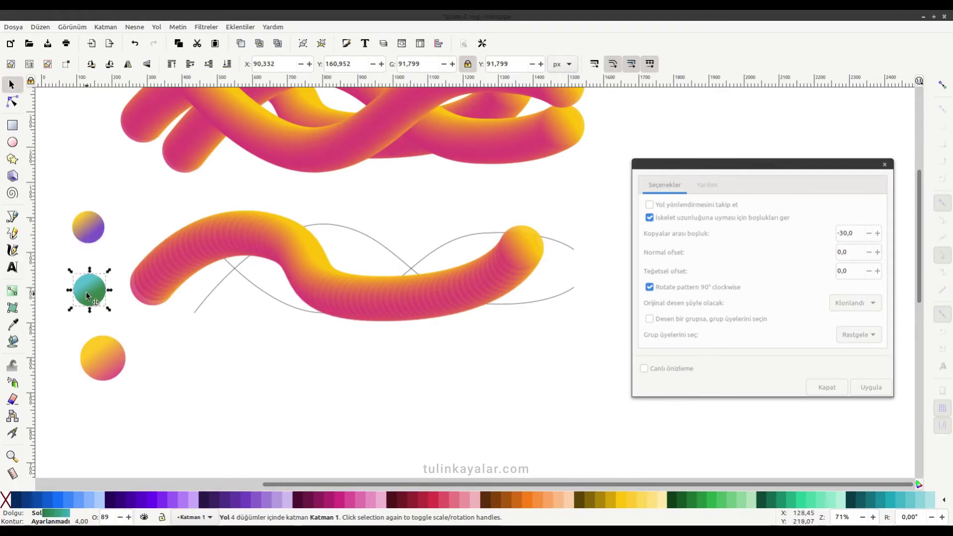
pyautogui.click(41, 28)
pyautogui.moveTo(64, 135)
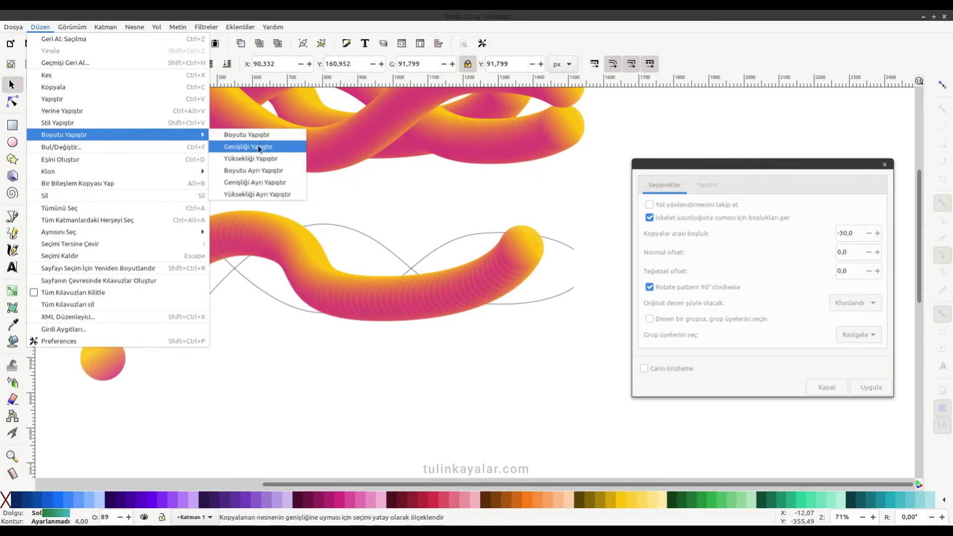
pyautogui.click(258, 148)
pyautogui.click(94, 228)
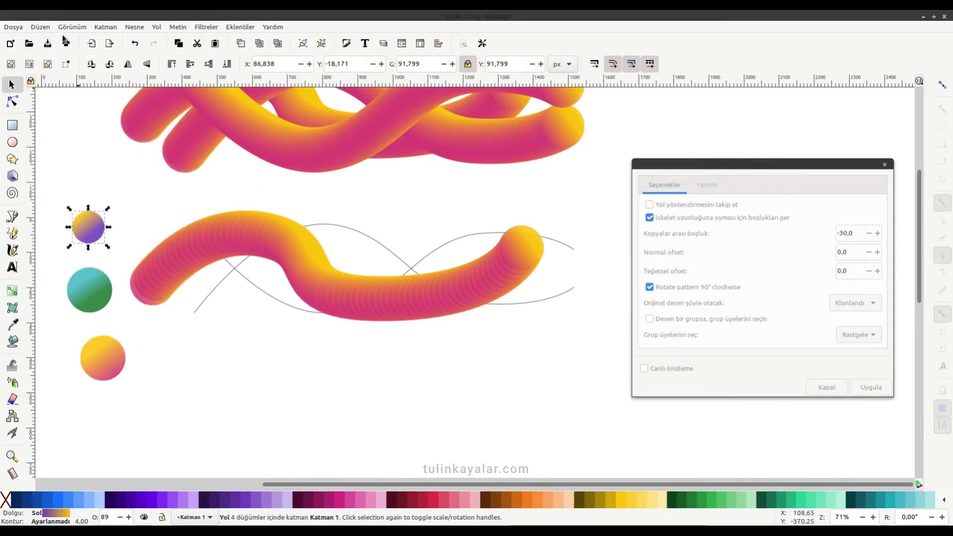
pyautogui.click(40, 27)
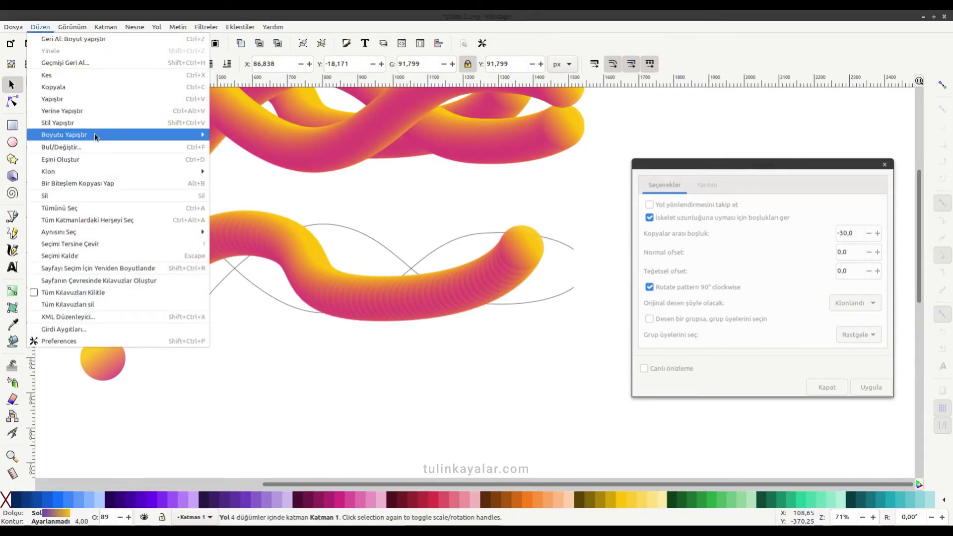
pyautogui.moveTo(64, 135)
pyautogui.click(239, 135)
# Apply the teal circle along a grey wavy path as a teal ribbon
pyautogui.click(221, 385)
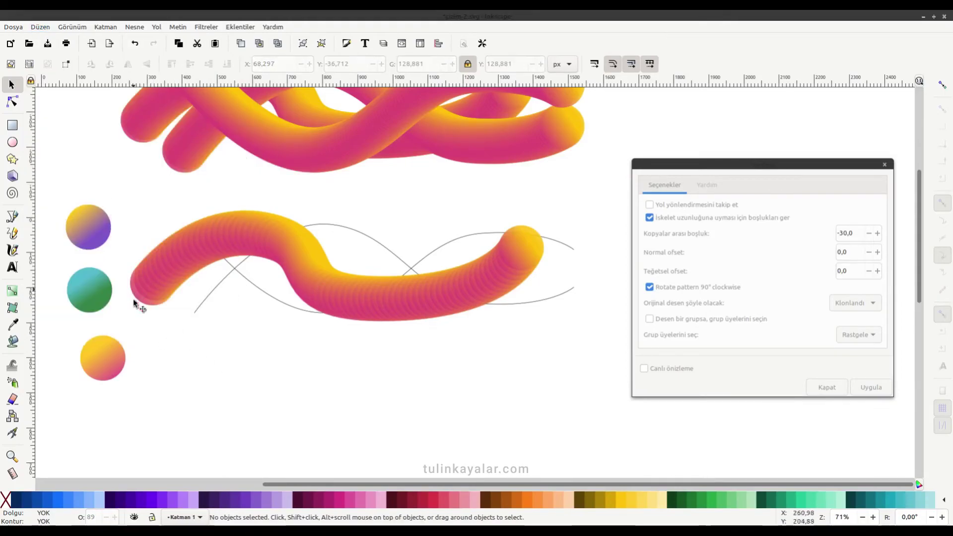
pyautogui.click(90, 303)
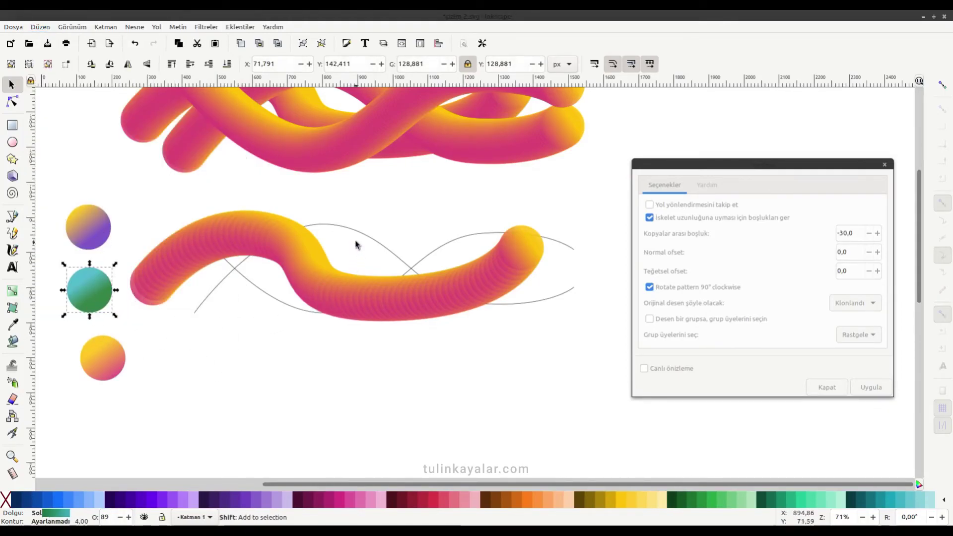
pyautogui.keyDown('shift'); pyautogui.click(469, 305); pyautogui.keyUp('shift')
pyautogui.click(696, 382)
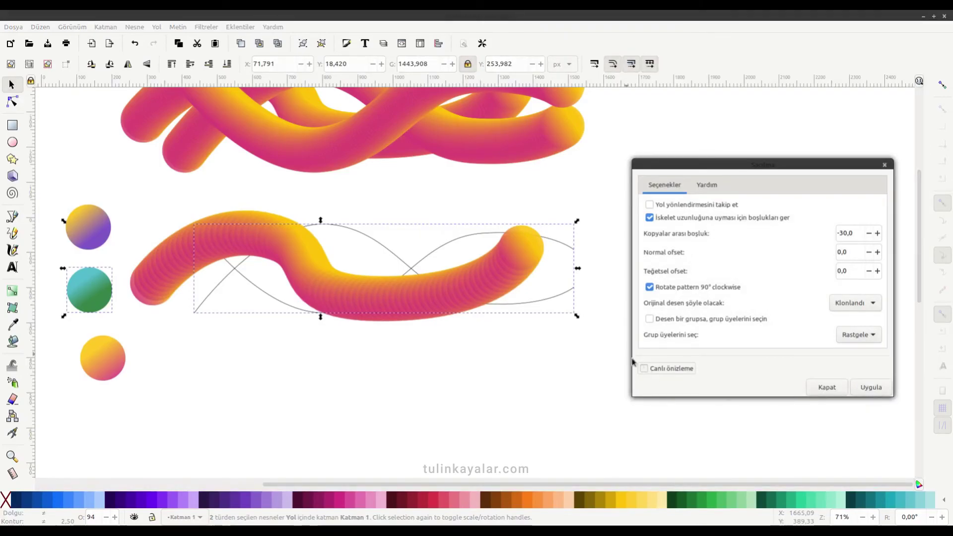
pyautogui.click(644, 369)
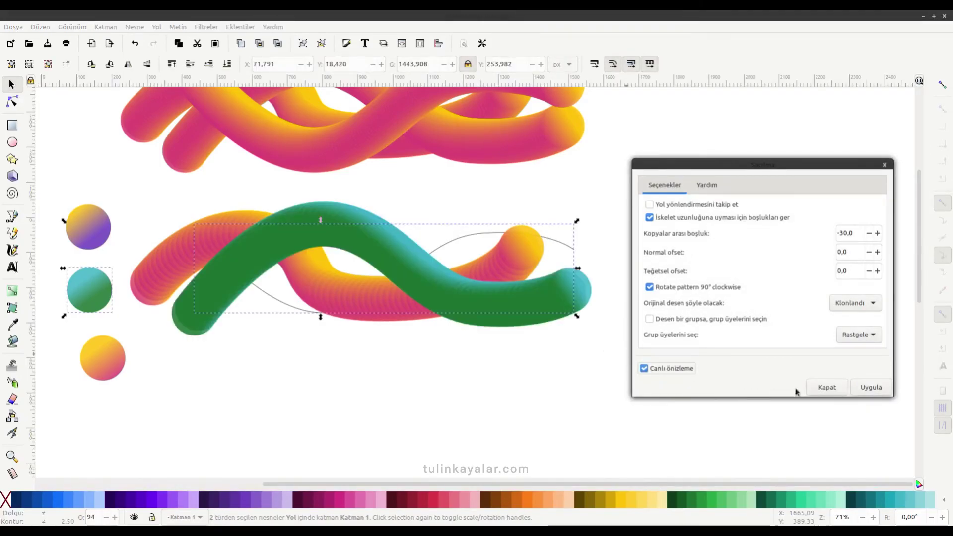
pyautogui.click(869, 388)
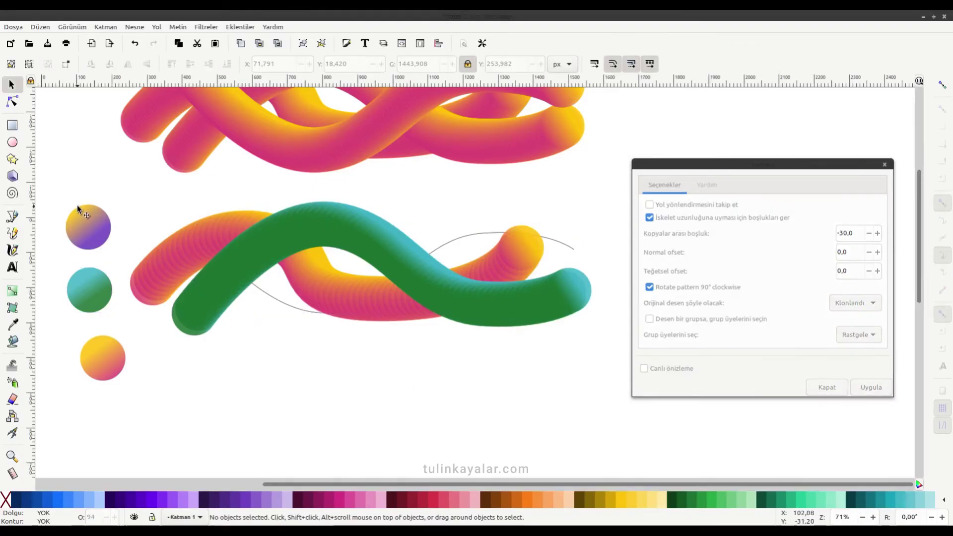
# Apply the purple circle along the remaining wavy path as a purple ribbon
pyautogui.click(79, 212)
pyautogui.keyDown('shift'); pyautogui.click(464, 246); pyautogui.keyUp('shift')
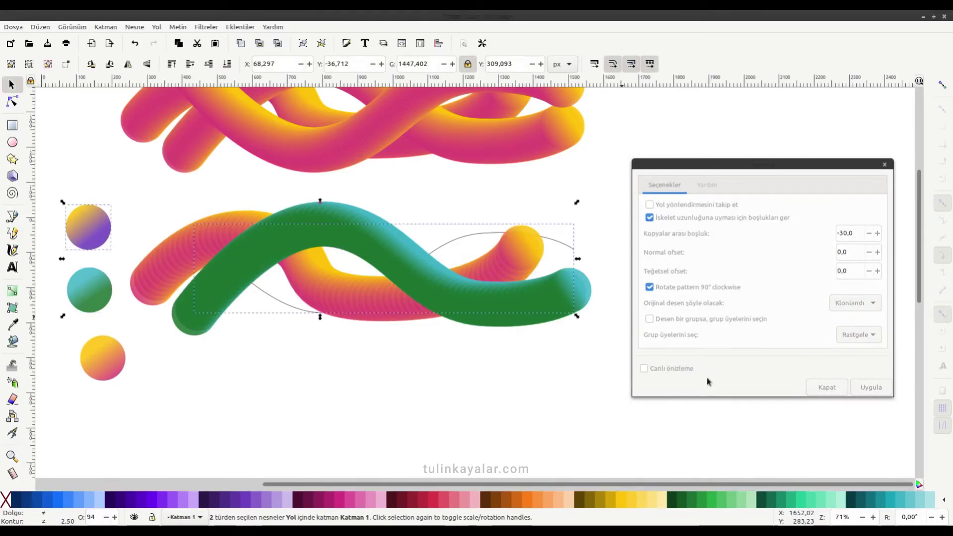
pyautogui.click(645, 368)
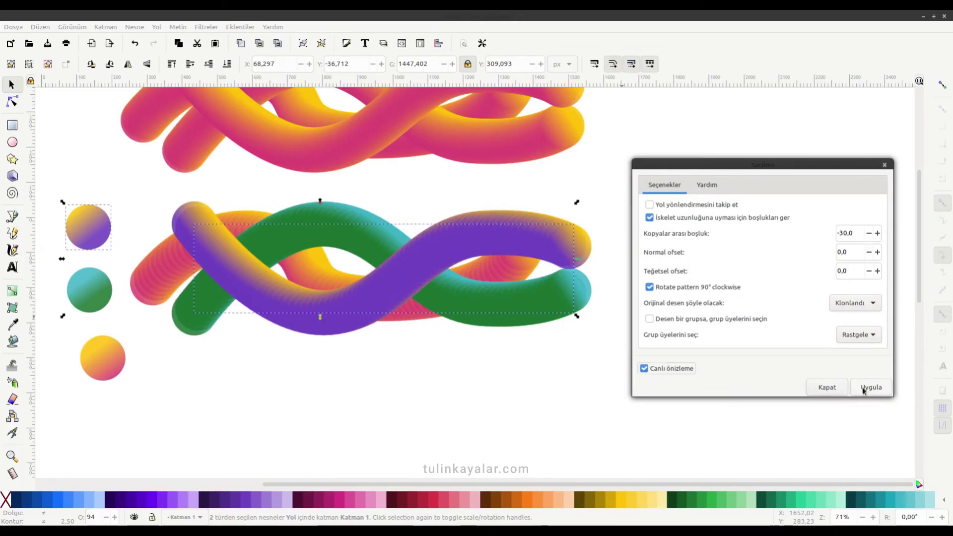
pyautogui.click(866, 389)
pyautogui.click(94, 225)
# Turn the purple circle's gradient to run vertically, then check the teal and yellow-pink circles
pyautogui.click(12, 102)
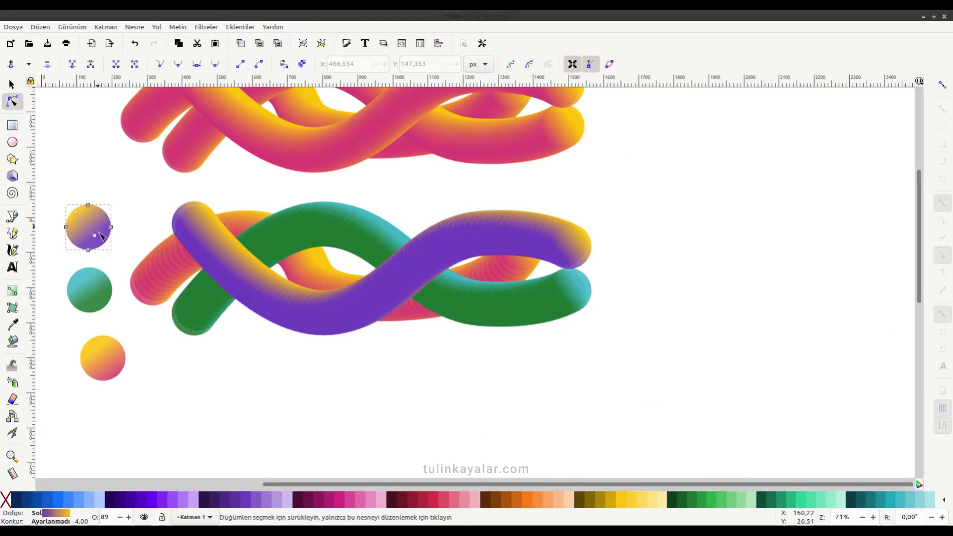
pyautogui.moveTo(99, 241)
pyautogui.mouseDown()
pyautogui.moveTo(75, 237)
pyautogui.moveTo(88, 218)
pyautogui.mouseUp()
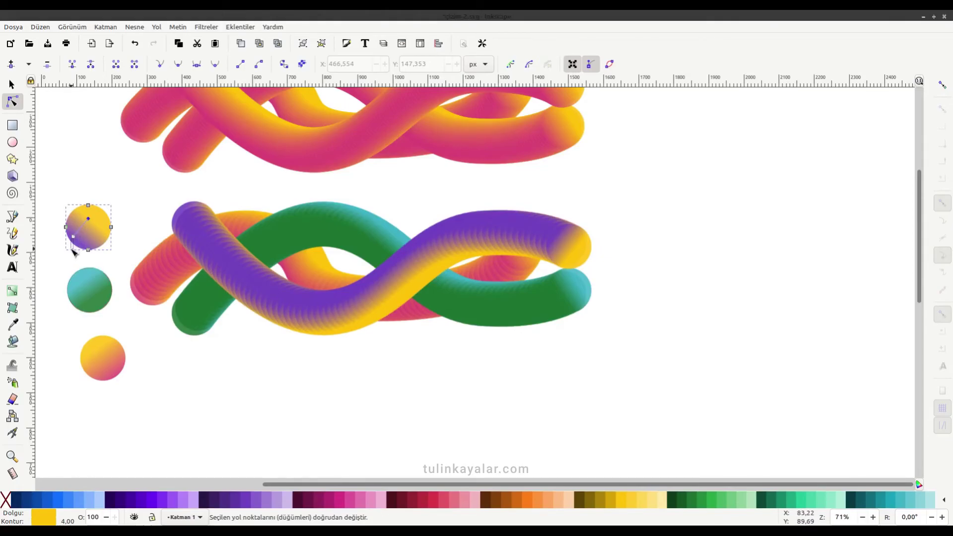
pyautogui.click(92, 300)
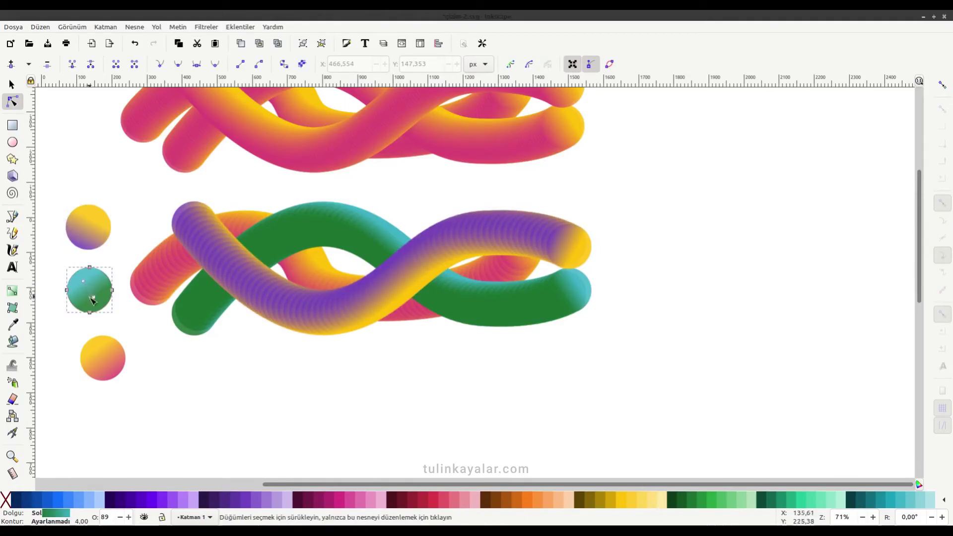
pyautogui.click(102, 366)
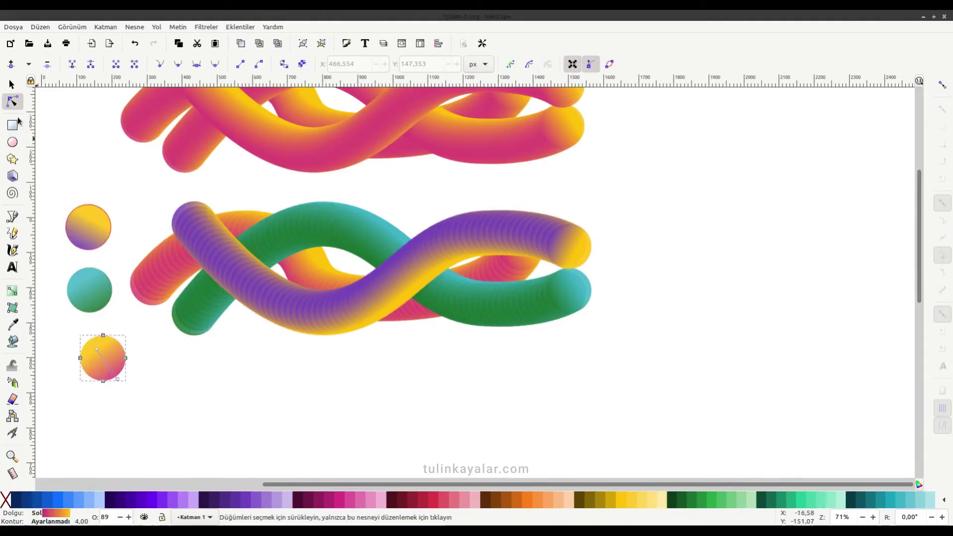
pyautogui.click(11, 84)
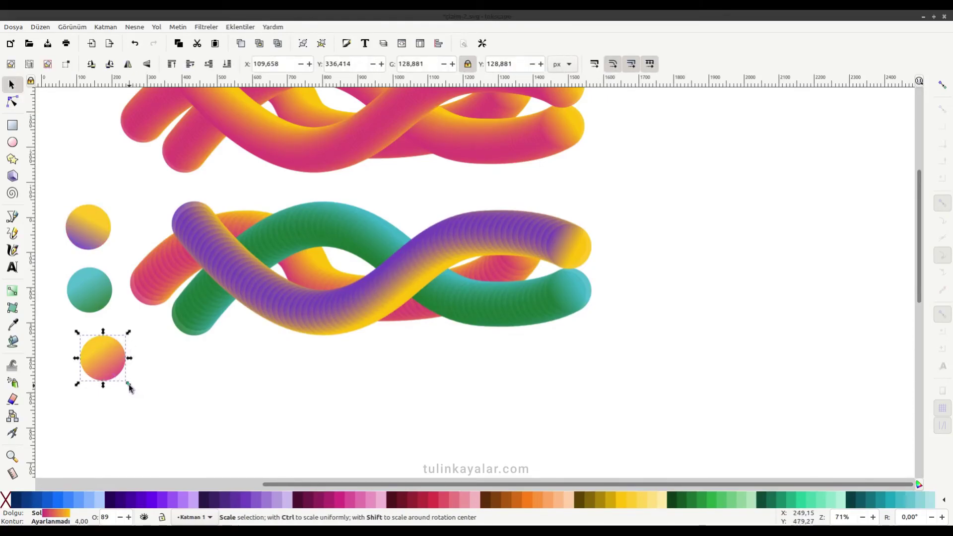
# Scale the yellow-pink circle to about three quarters, then shrink the teal and purple circles
pyautogui.moveTo(128, 388); pyautogui.dragTo(154, 361)
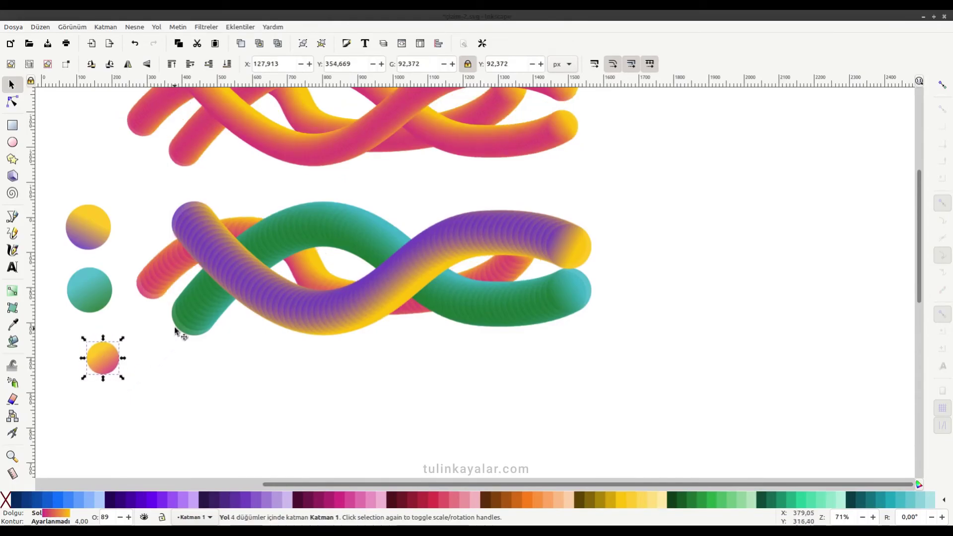
pyautogui.scroll(2, 308, 212)
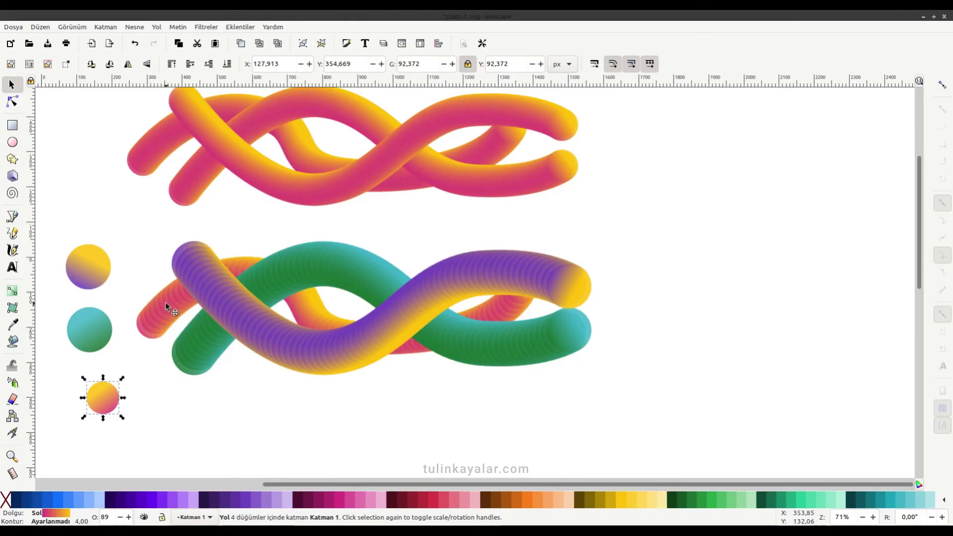
pyautogui.click(101, 335)
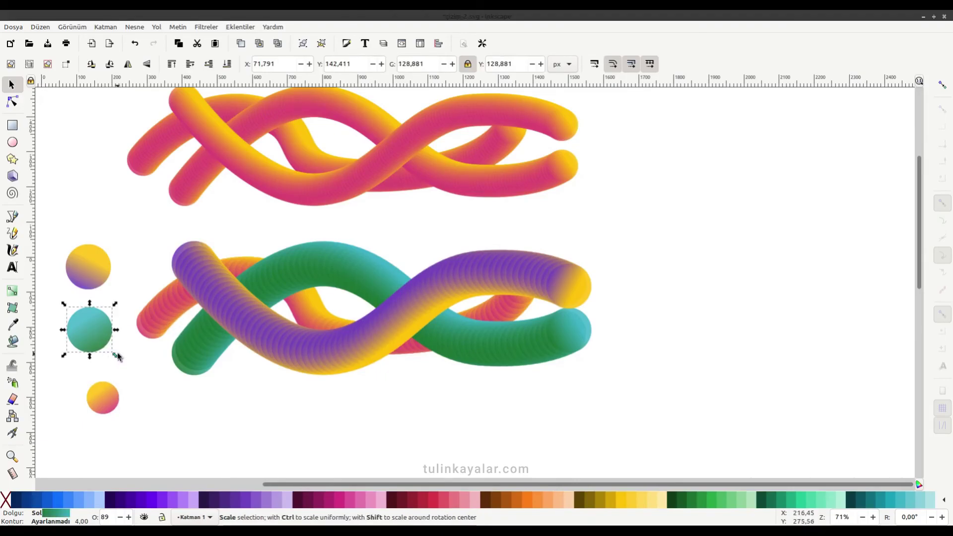
pyautogui.moveTo(116, 358); pyautogui.dragTo(112, 351)
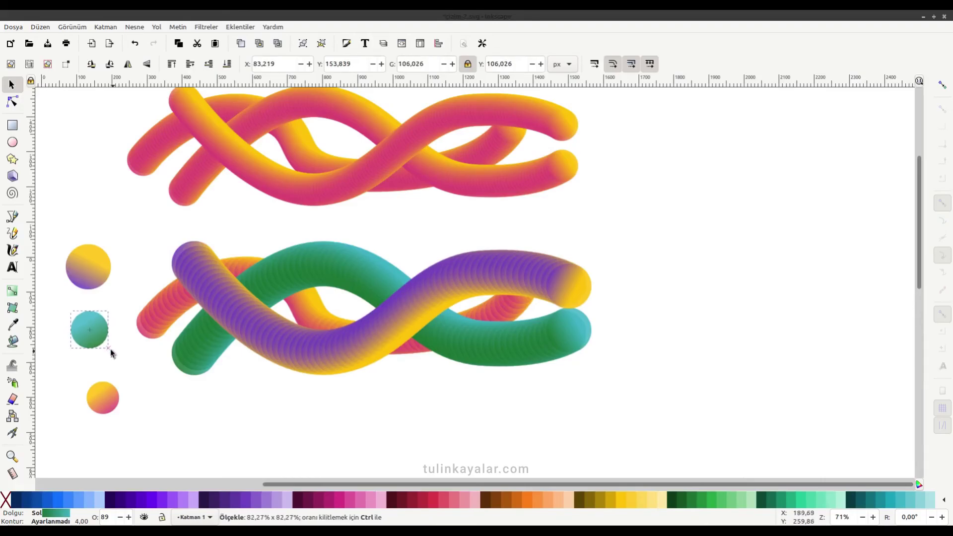
pyautogui.click(90, 275)
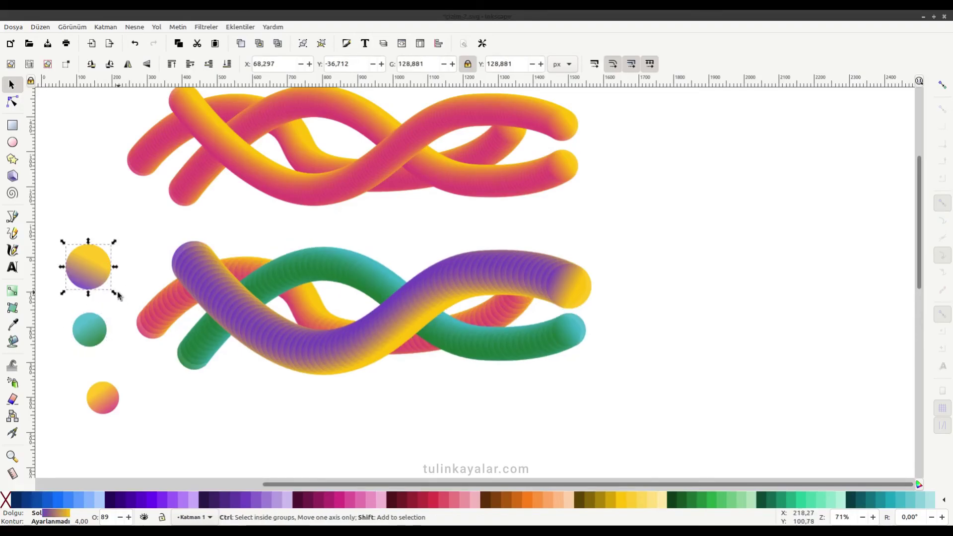
pyautogui.moveTo(111, 290); pyautogui.dragTo(113, 293)
pyautogui.click(236, 441)
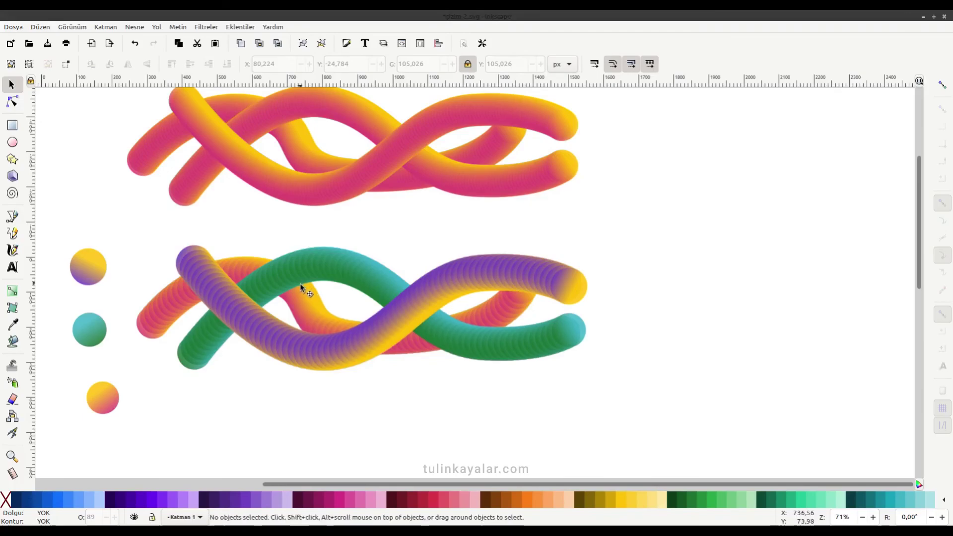
pyautogui.scroll(1, 297, 294)
pyautogui.scroll(4, 299, 284)
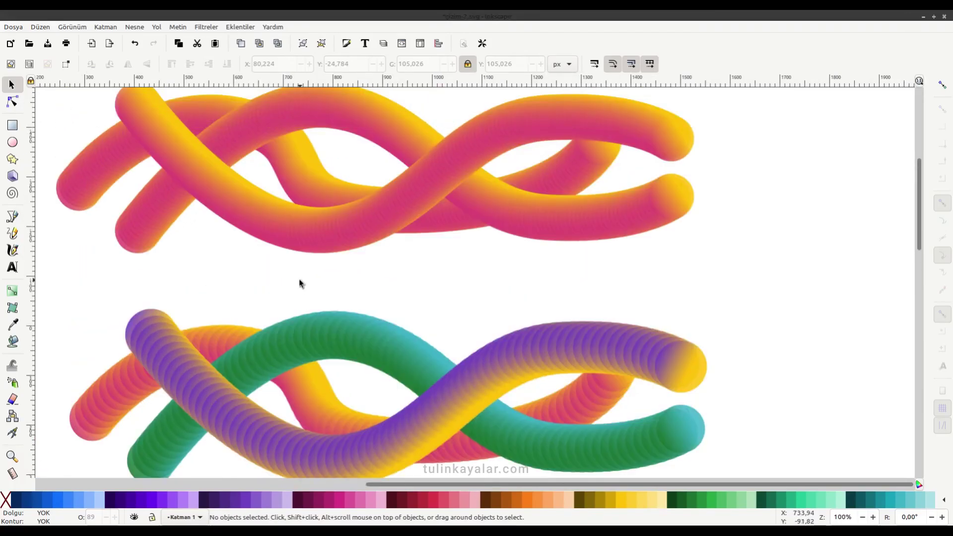